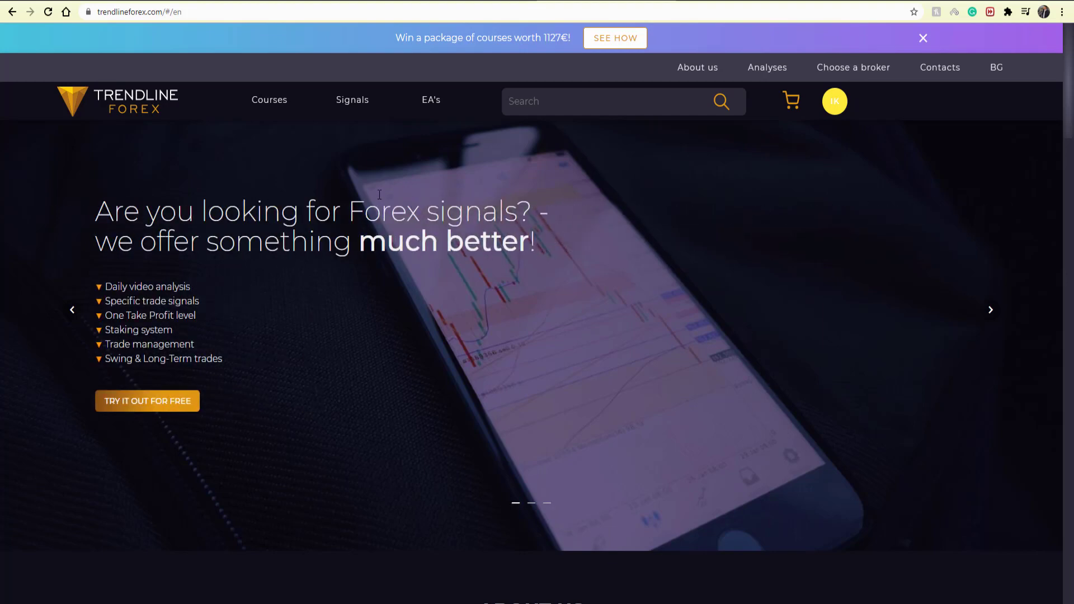
scroll(380, 194, "down", 5)
scroll(379, 195, "up", 5)
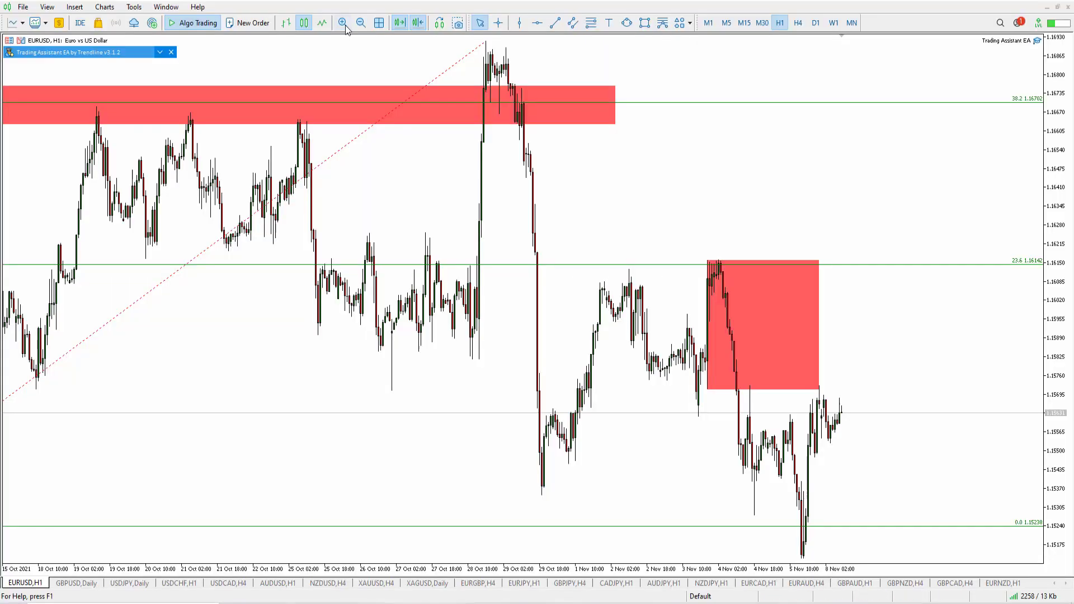
Extend the red rectangle at the early-November high on the EURUSD H1 chart forward in time, past the latest candles
left_click(343, 22)
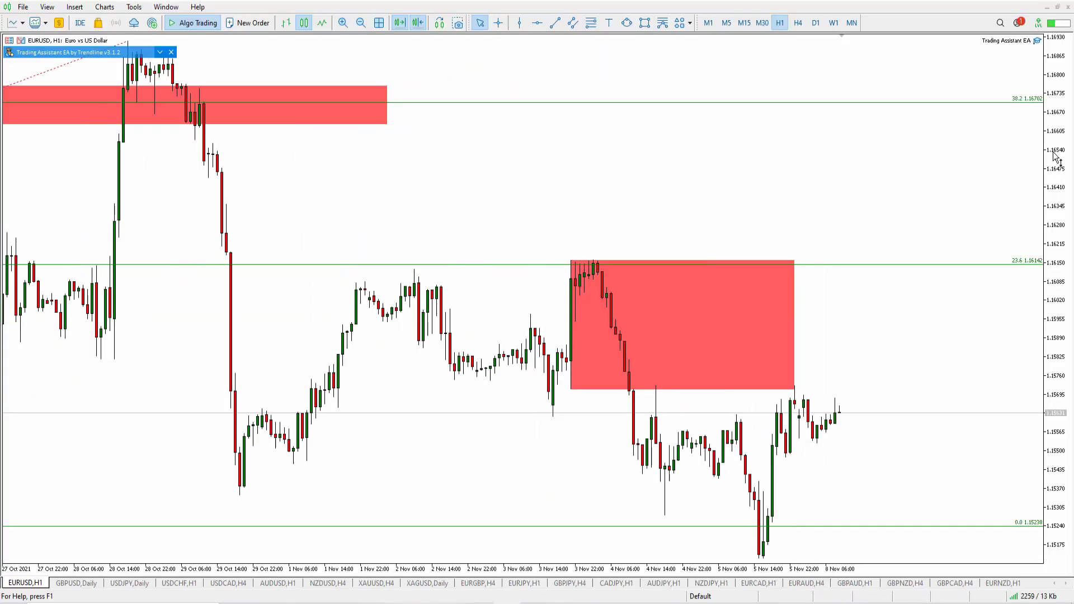
middle_click(724, 314)
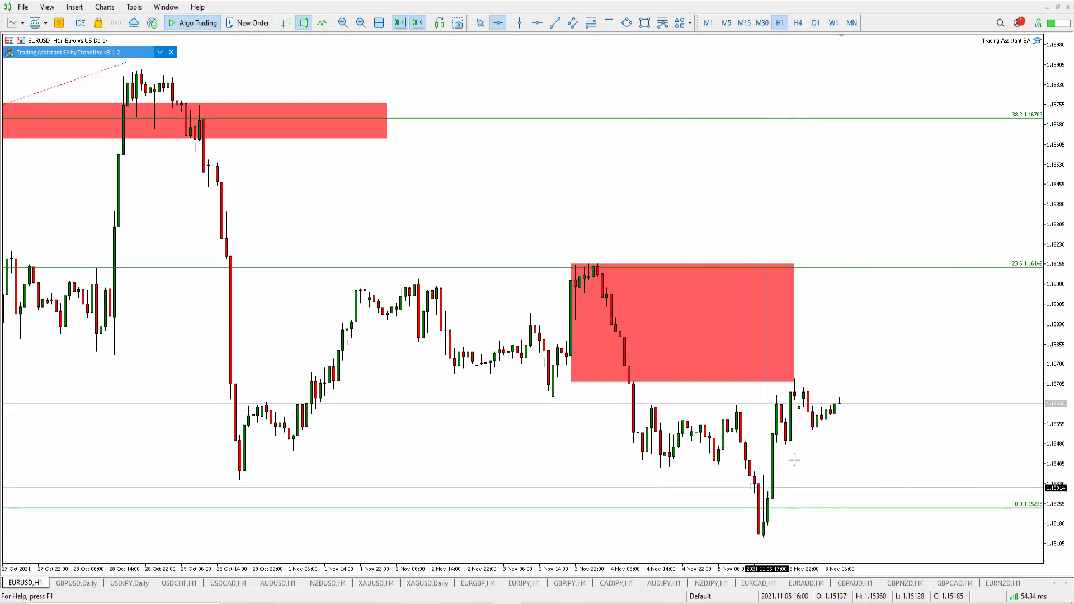
key("Escape")
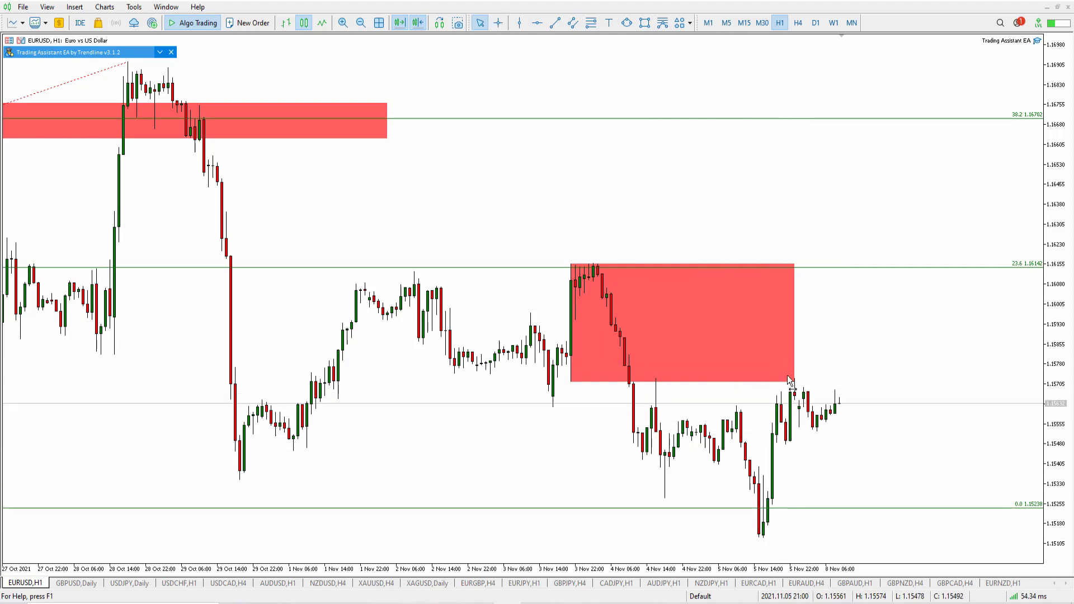
double_click(794, 380)
left_click_drag(795, 382, 954, 383)
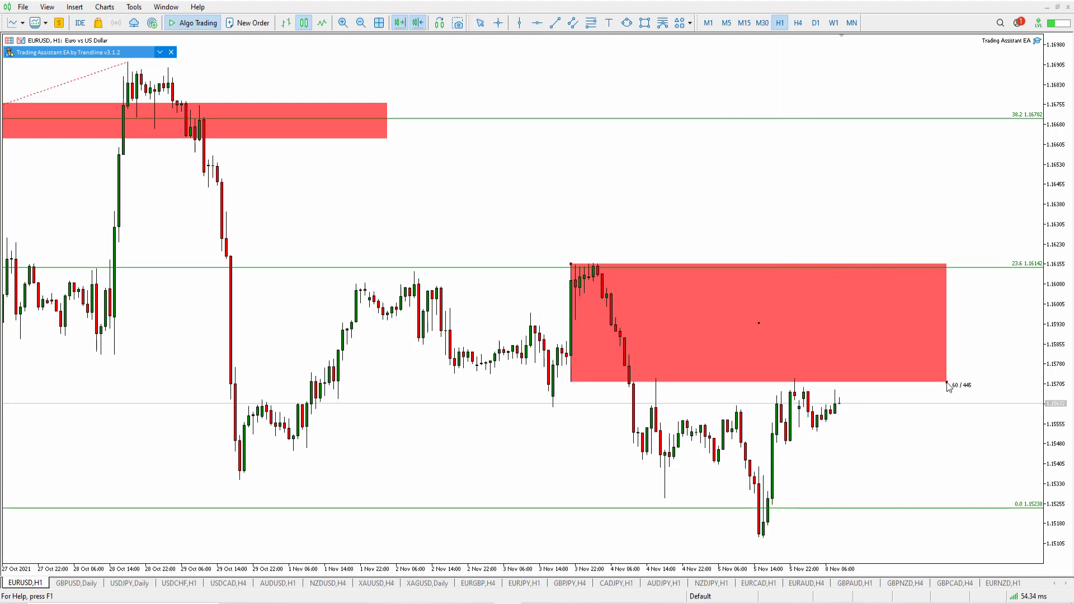
Review EURUSD price action around the red zones on the H4 and daily timeframes, and return to a wider H1 view
left_click(798, 23)
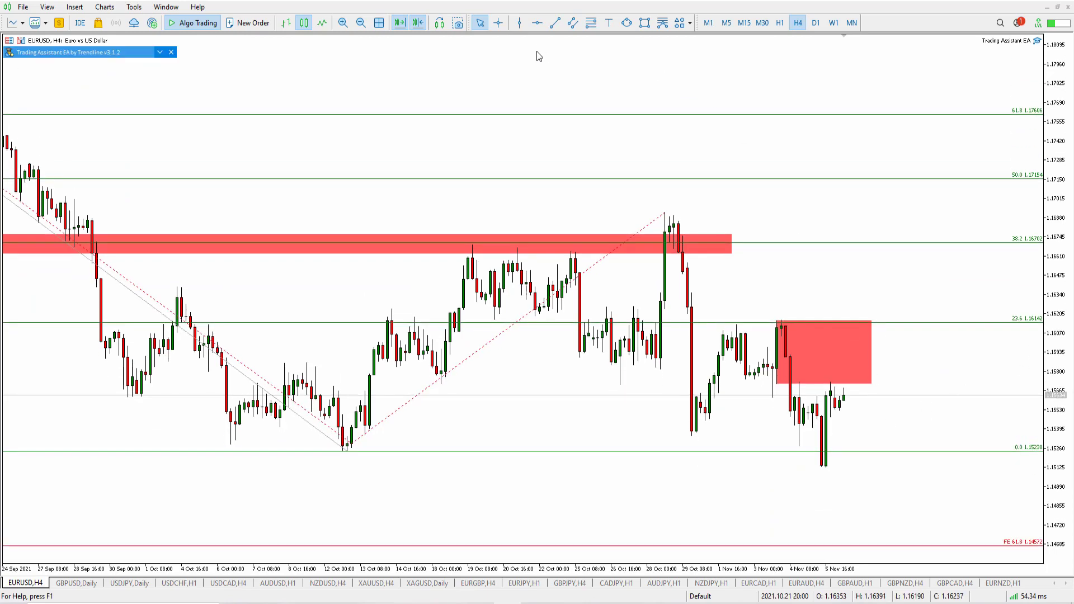
left_click(361, 23)
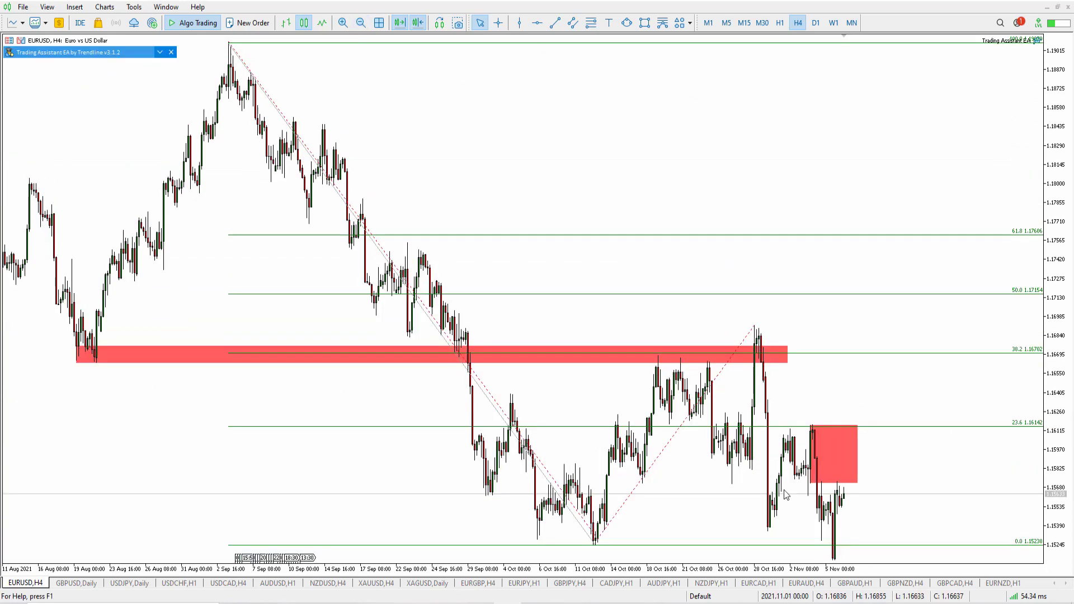
left_click(816, 22)
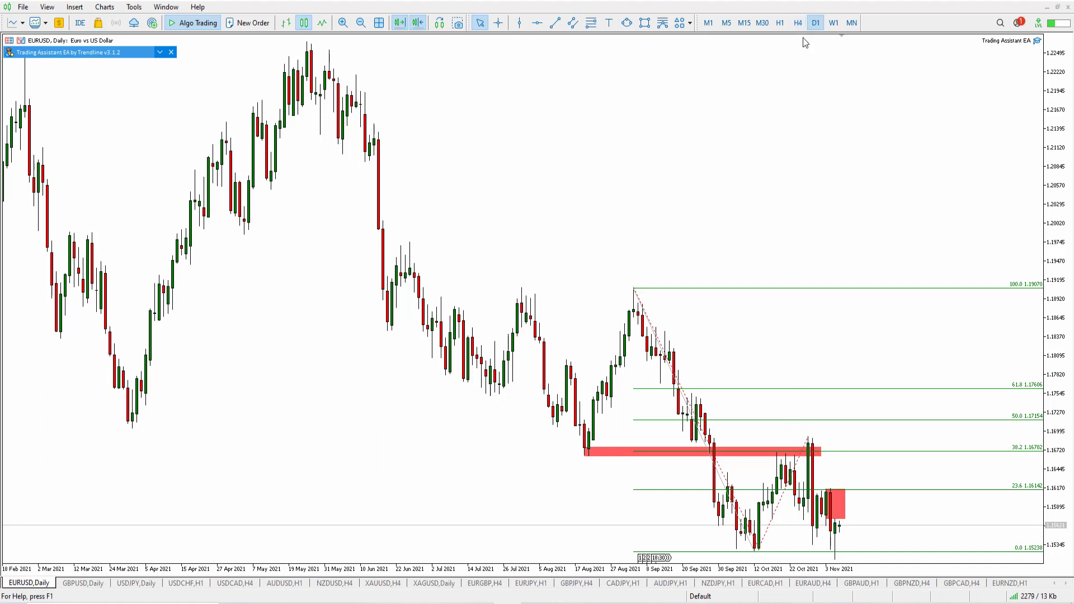
left_click(780, 23)
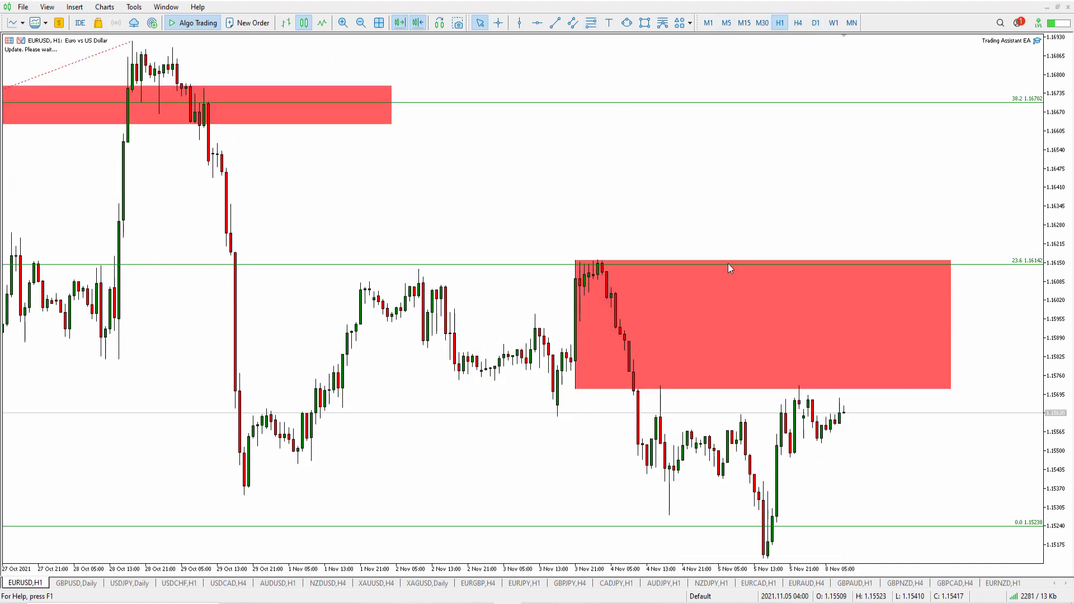
left_click(361, 22)
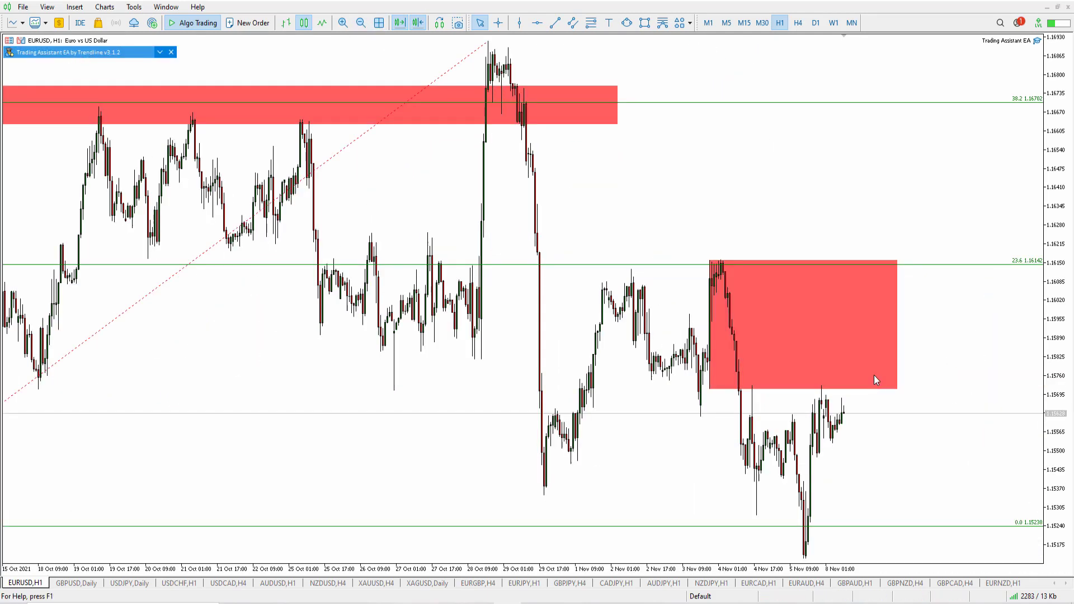
Circle the red zone above the latest EURUSD candles with a freehand annotation, and clear it
middle_click(807, 539)
key("Escape")
mouse_move(761, 305)
left_mouse_down()
mouse_move(757, 333)
mouse_move(901, 333)
mouse_move(792, 284)
left_mouse_up()
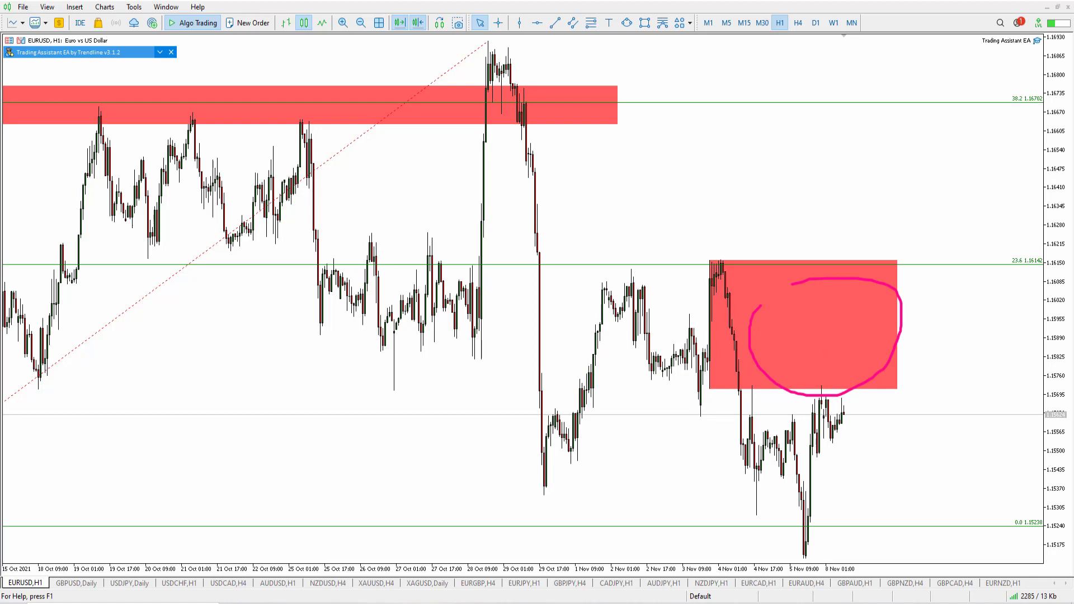
key("Escape")
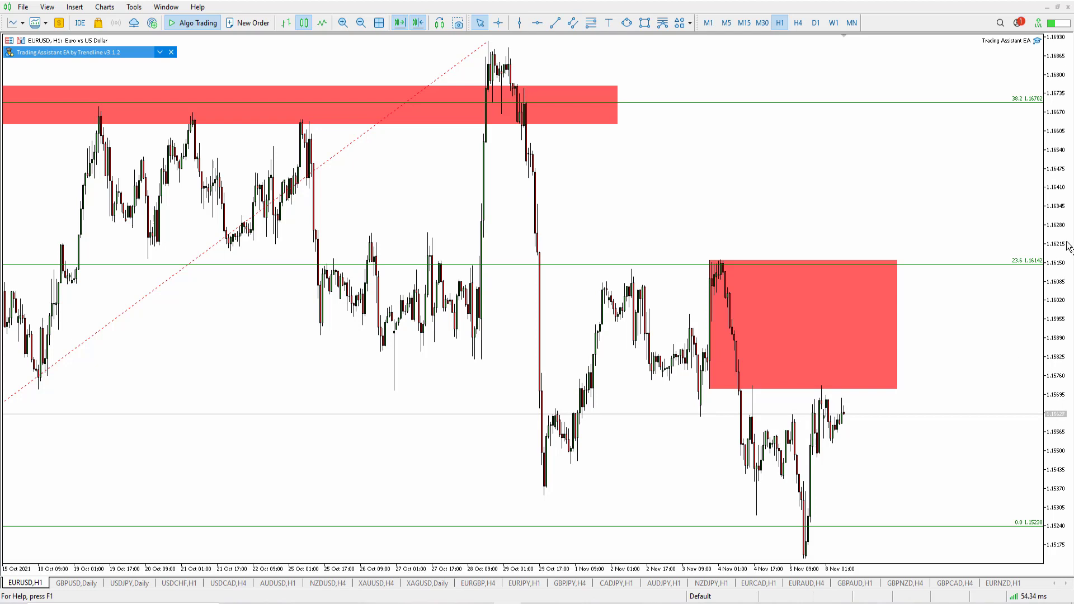
Measure with the crosshair from the latest EURUSD H1 candles up into the red zone
left_click_drag(1061, 297, 1012, 298)
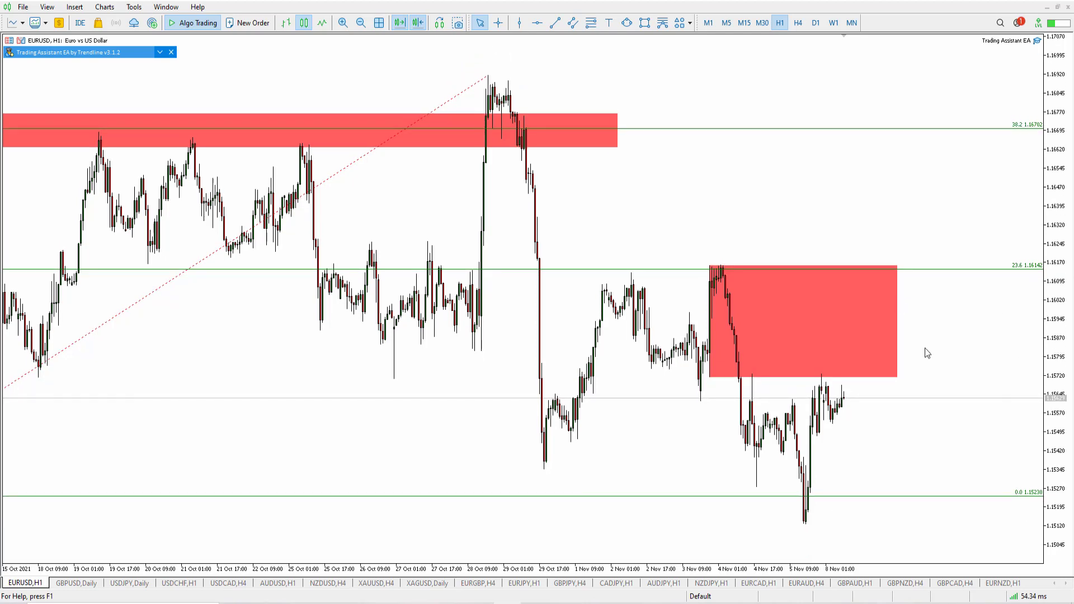
middle_click(903, 384)
left_click_drag(842, 407, 676, 263)
left_click_drag(711, 274, 932, 327)
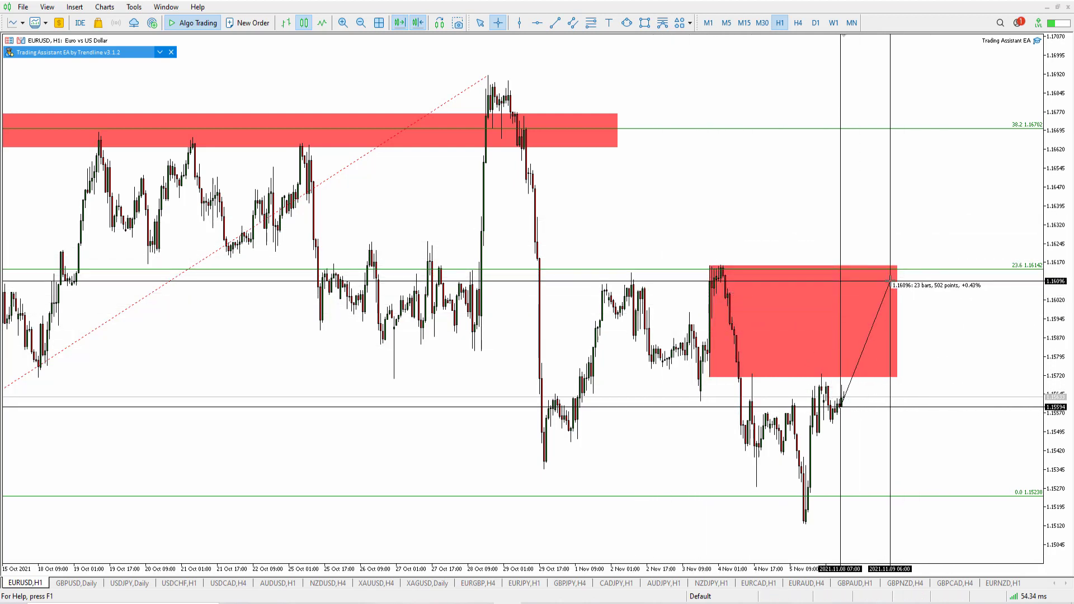
left_click_drag(863, 397, 887, 497)
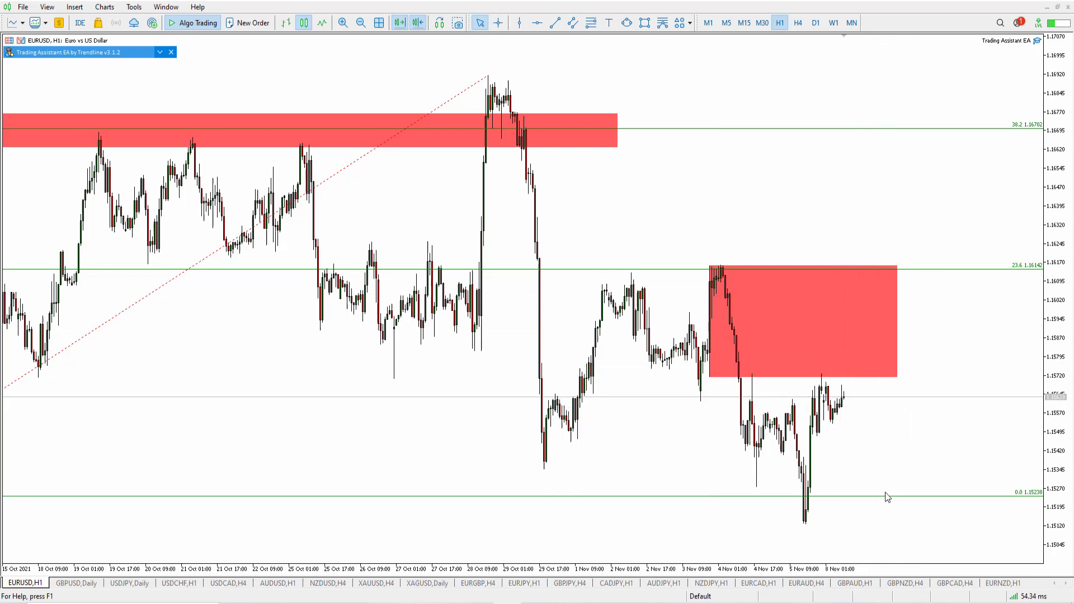
Switch EURUSD to the daily timeframe and trace the declines from the June and September 2021 highs with the crosshair
left_click(798, 25)
left_click(815, 25)
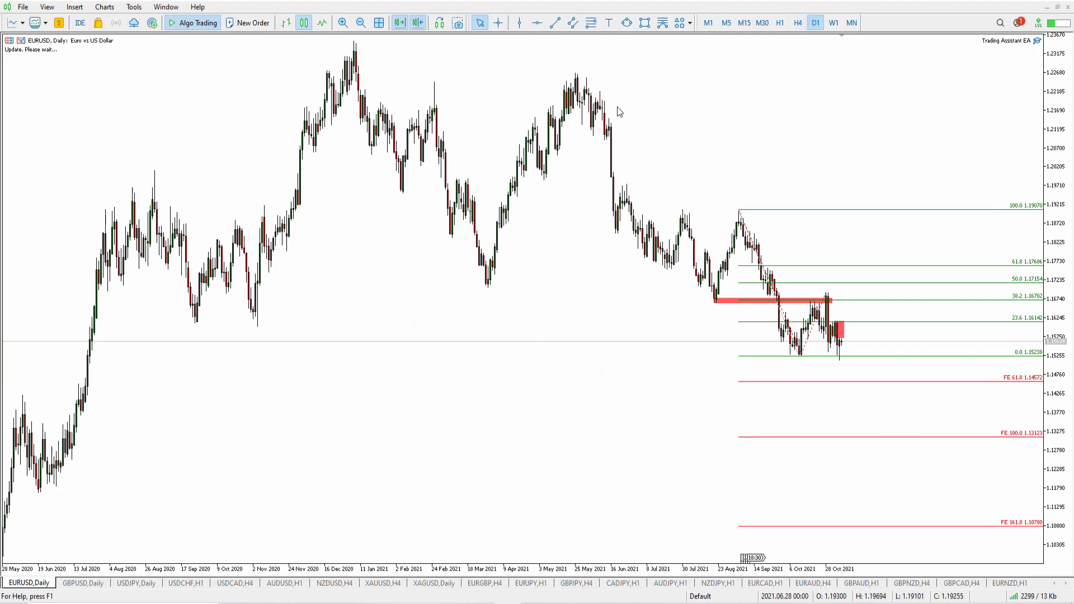
middle_click(588, 79)
left_click_drag(588, 79, 705, 299)
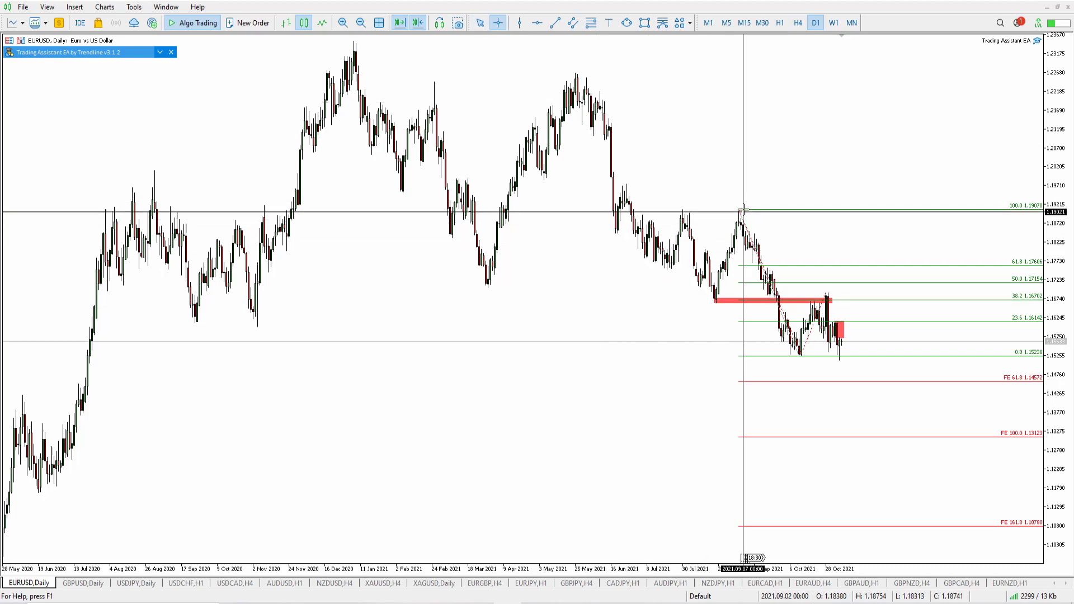
left_click_drag(739, 214, 801, 342)
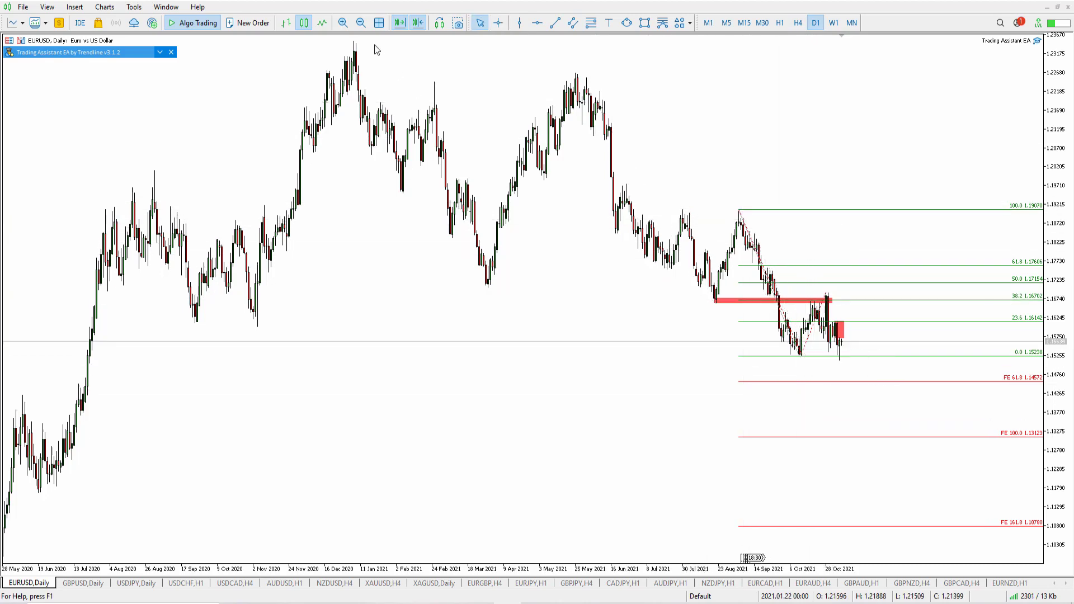
Examine the October swings and the move down into the November red zone more closely on the daily EURUSD chart
left_click(343, 22)
middle_click(649, 326)
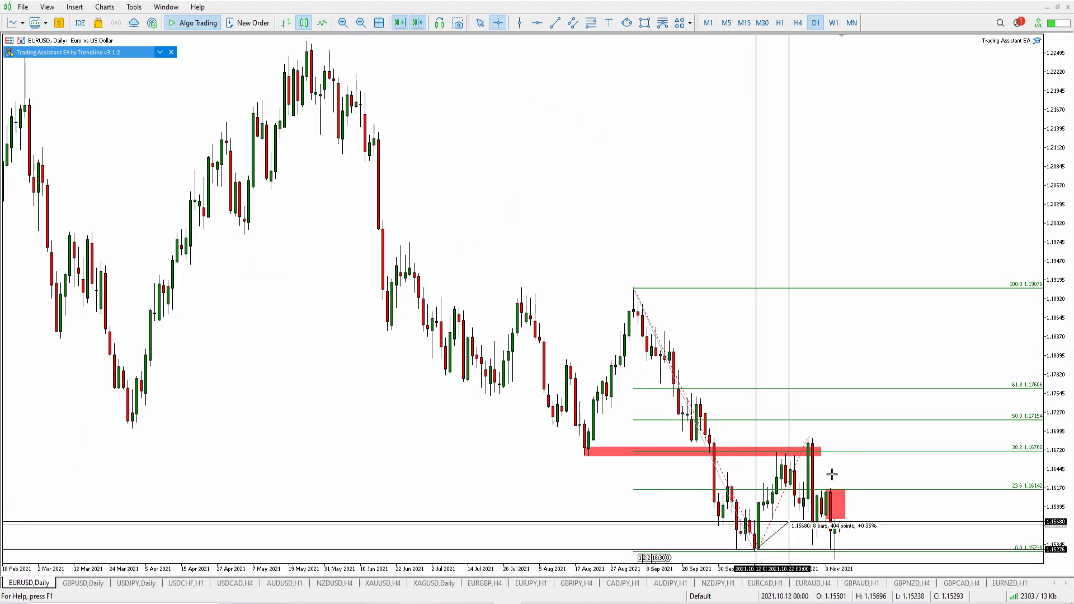
left_click_drag(810, 440, 830, 490)
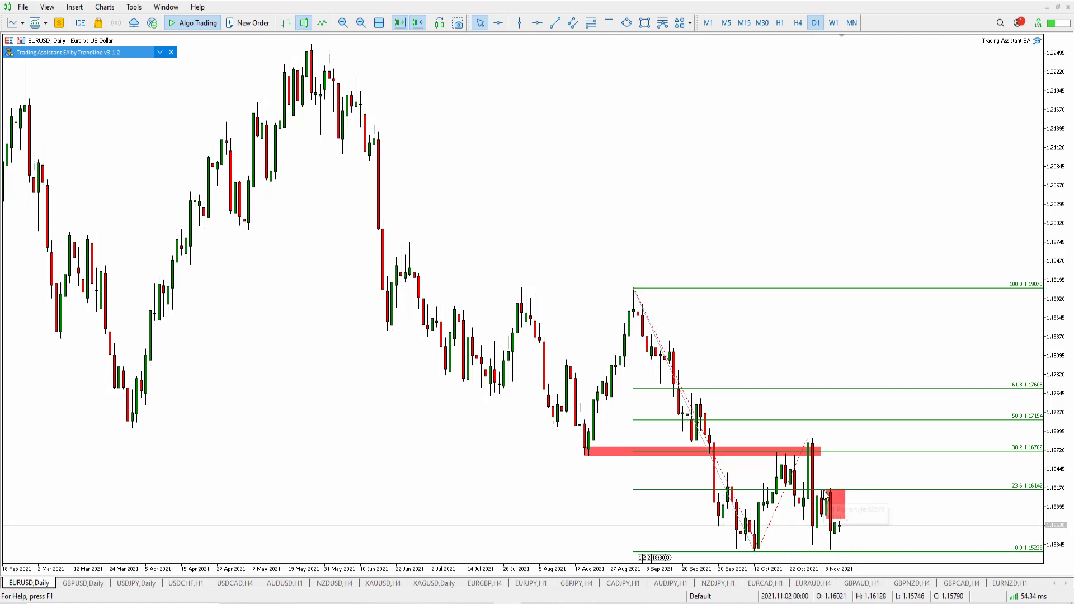
Show EURUSD on the H4 timeframe with enough history to include the decline from the September 2021 high
left_click(798, 23)
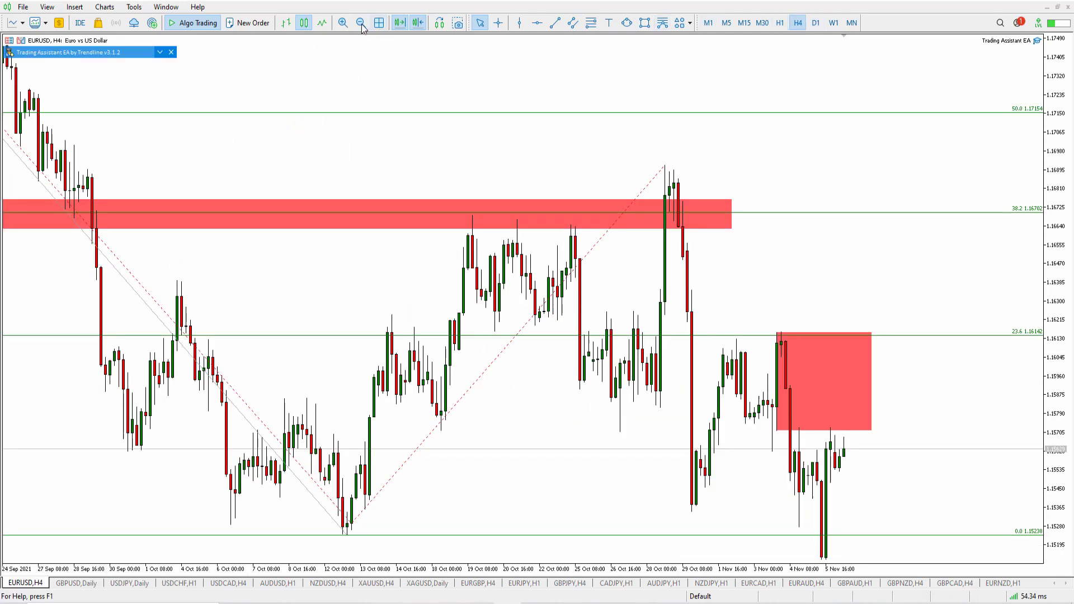
left_click(785, 26)
left_click(802, 25)
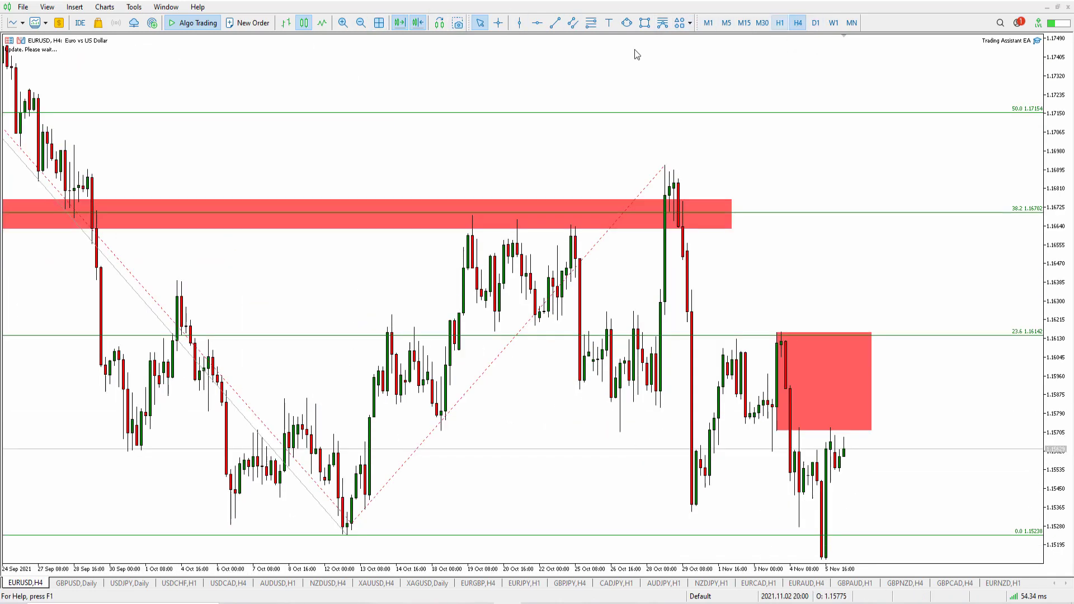
left_click(360, 24)
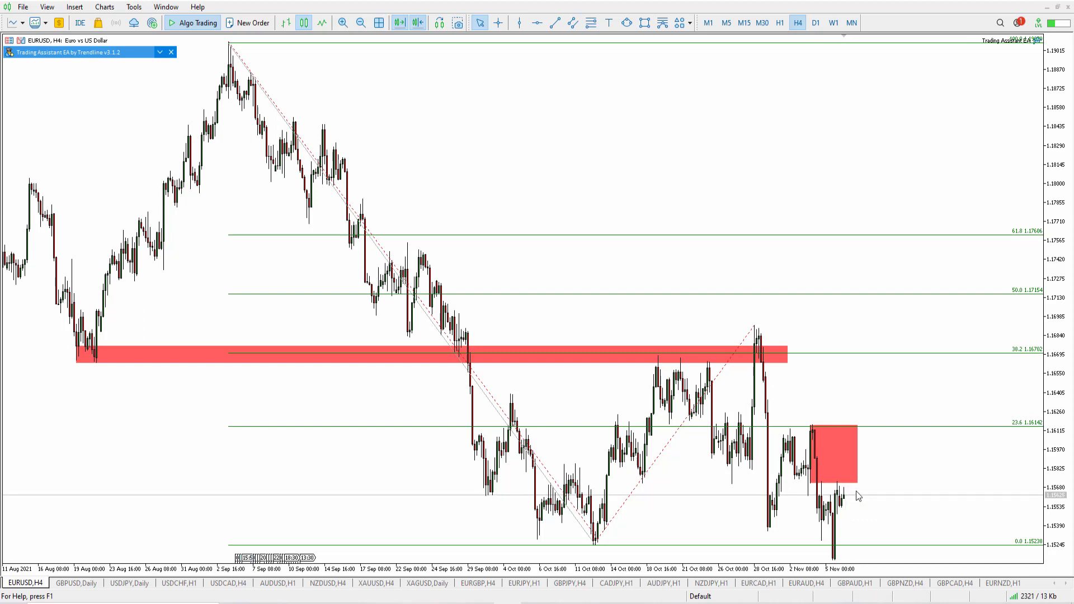
Open the XAUUSD H4 chart and trace the drop from the early-September high with the crosshair
left_click(380, 584)
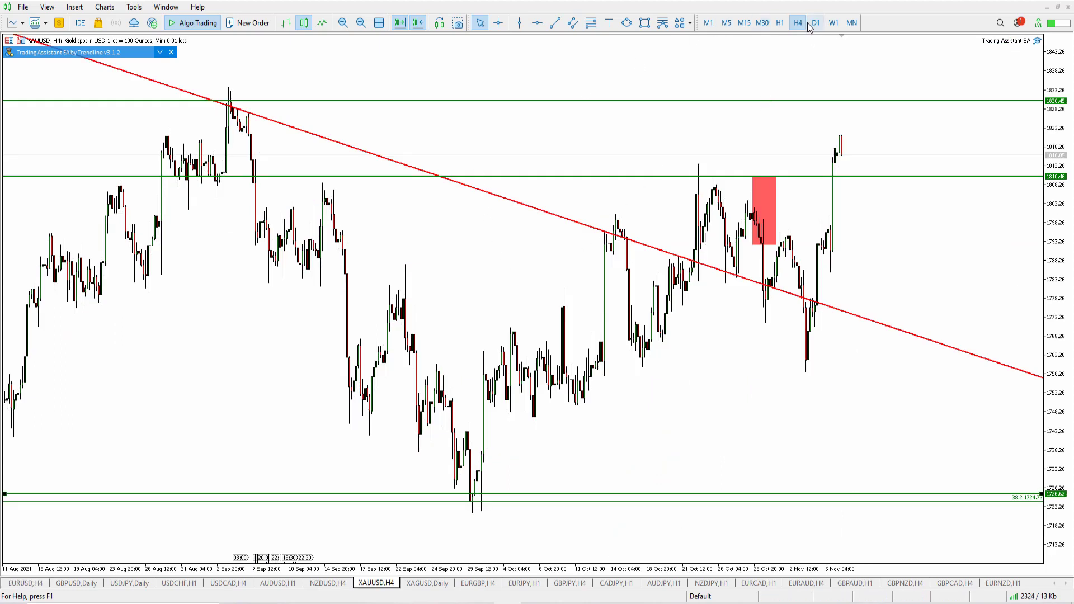
scroll(603, 152, "down", 2)
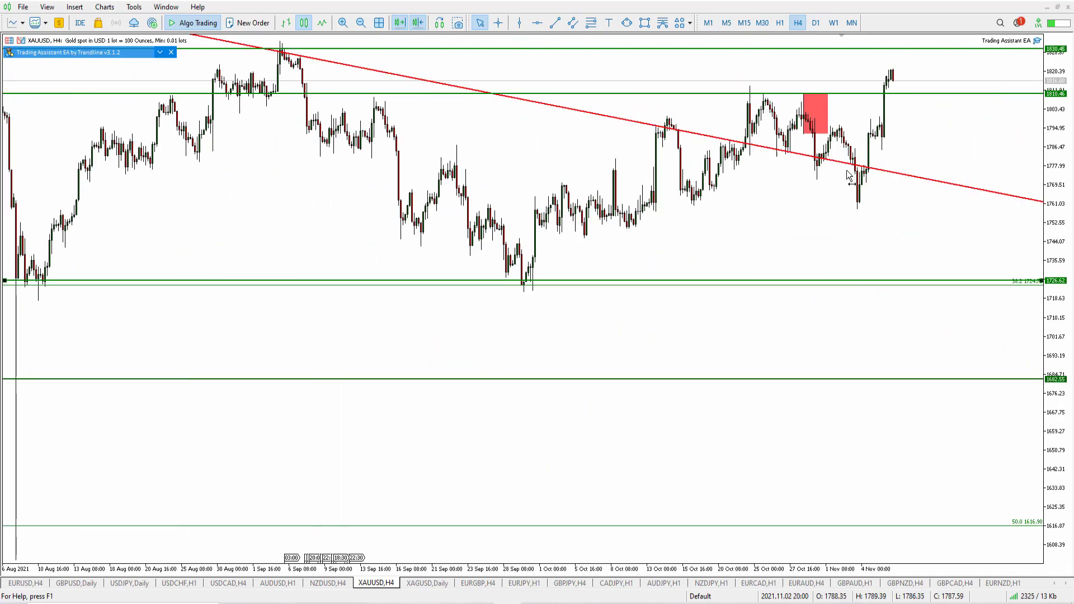
key("plus")
middle_click(228, 58)
left_click_drag(228, 59, 319, 175)
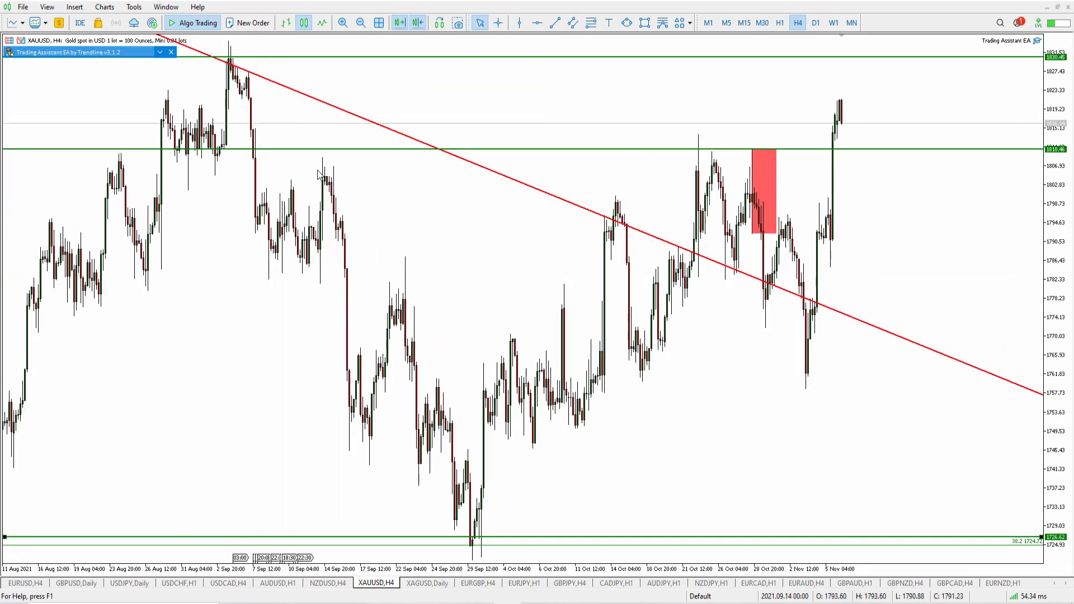
Switch XAUUSD to the daily timeframe and trace the August rebound and September decline below the red trendline
left_click(816, 22)
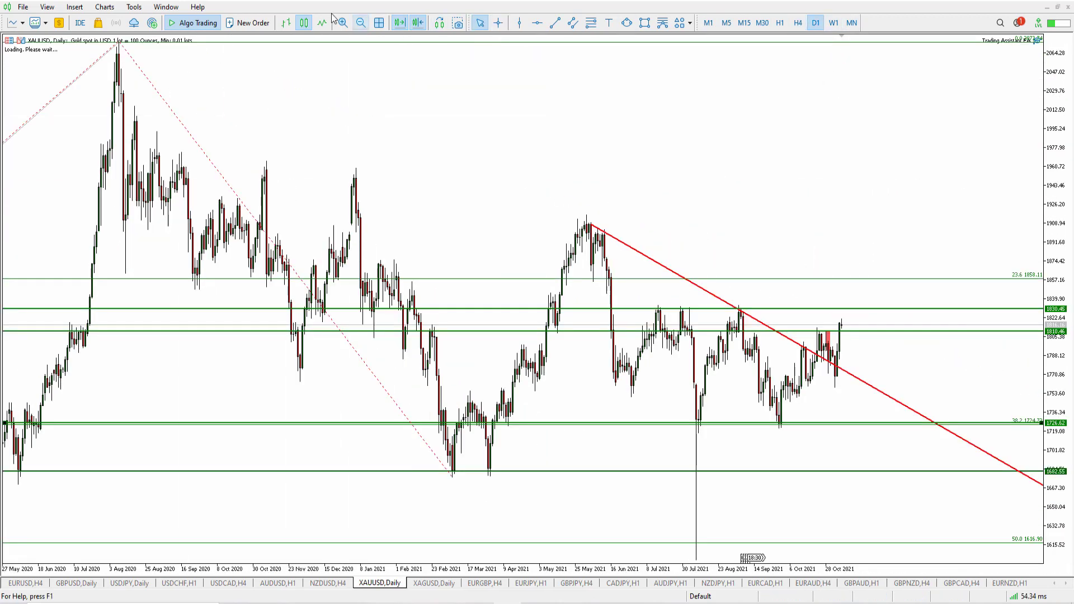
left_click(343, 22)
middle_click(531, 238)
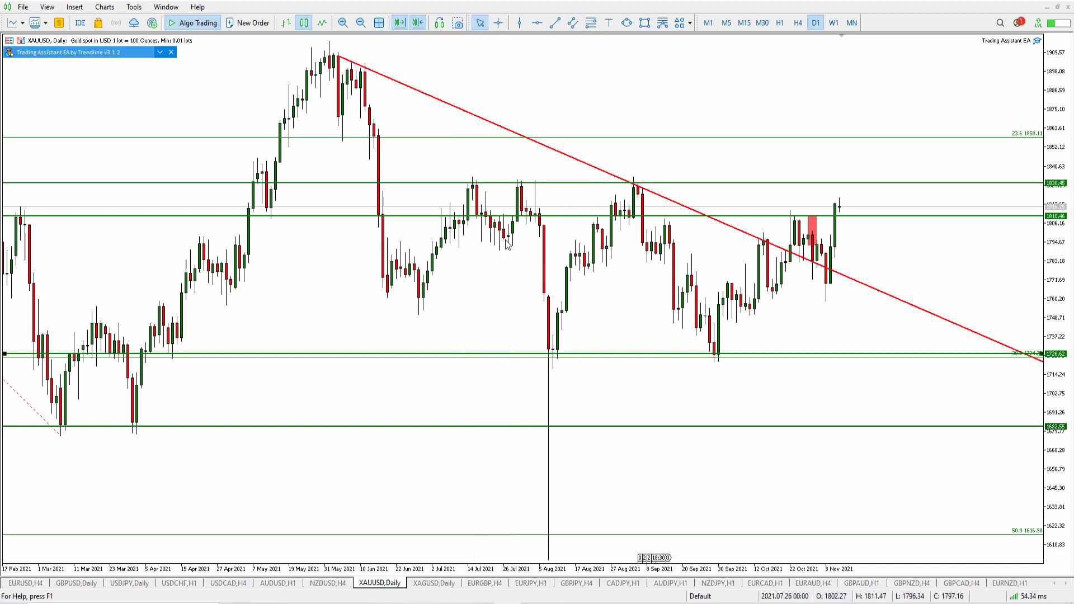
left_click_drag(588, 294, 642, 262)
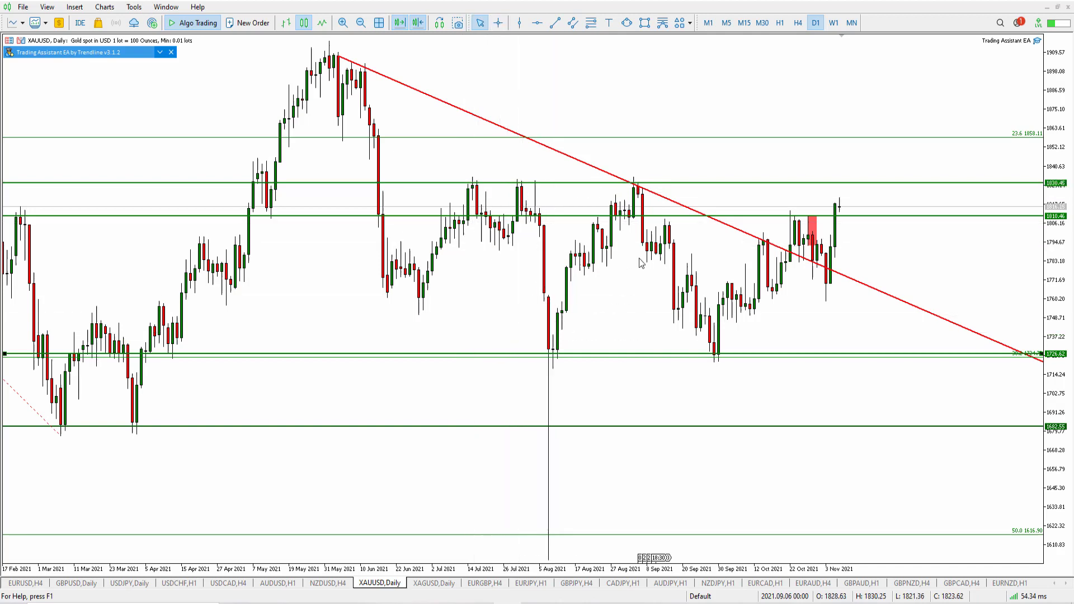
middle_click(640, 206)
left_click_drag(639, 206, 690, 325)
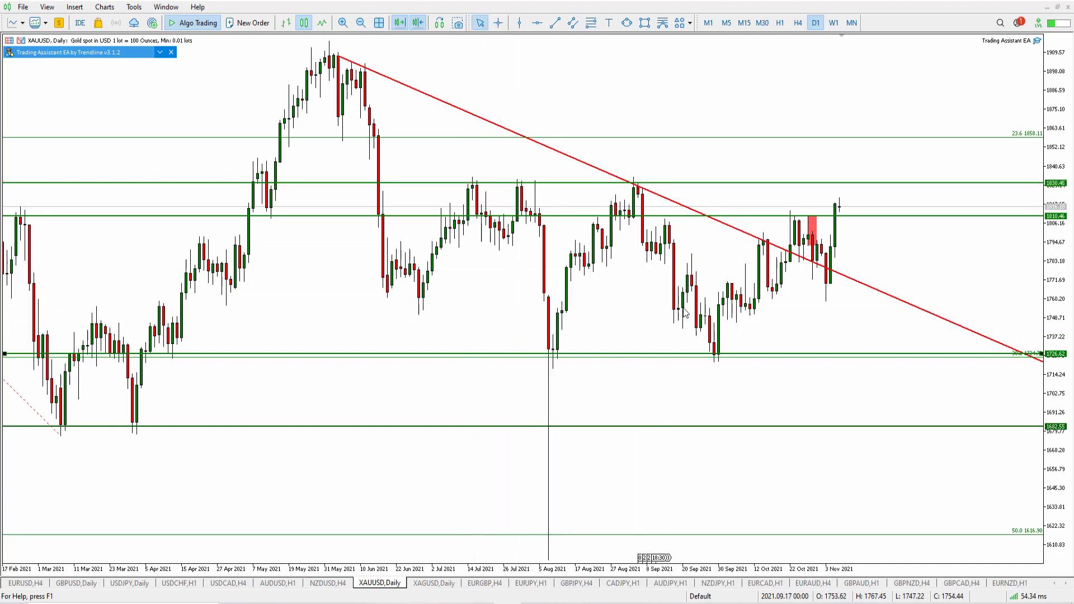
Measure the October rise on the daily XAUUSD chart through the red trendline toward the 1810.46 level
middle_click(721, 334)
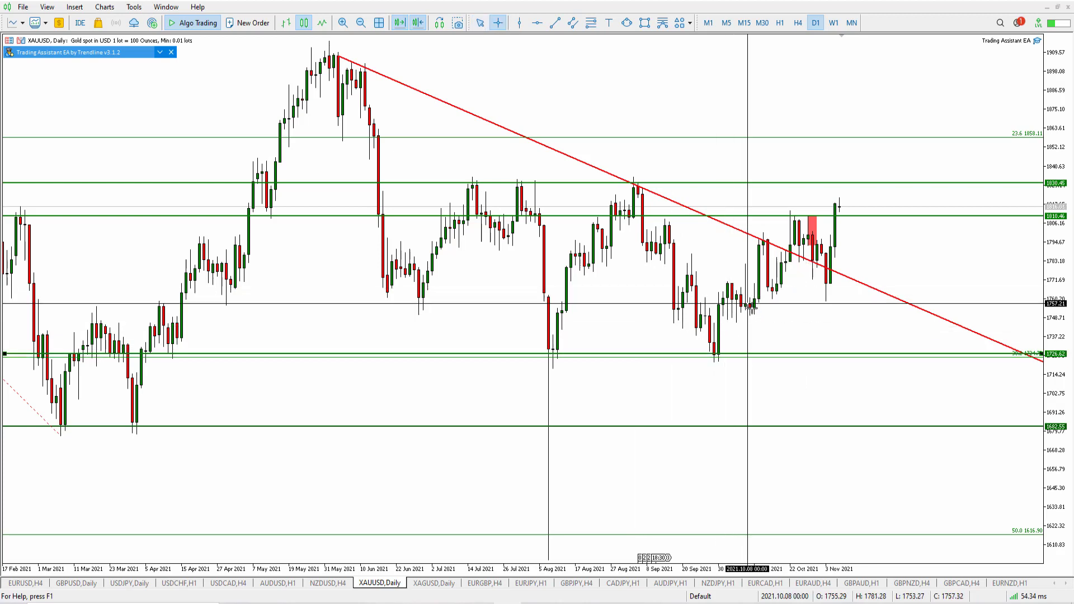
left_click_drag(781, 291, 788, 257)
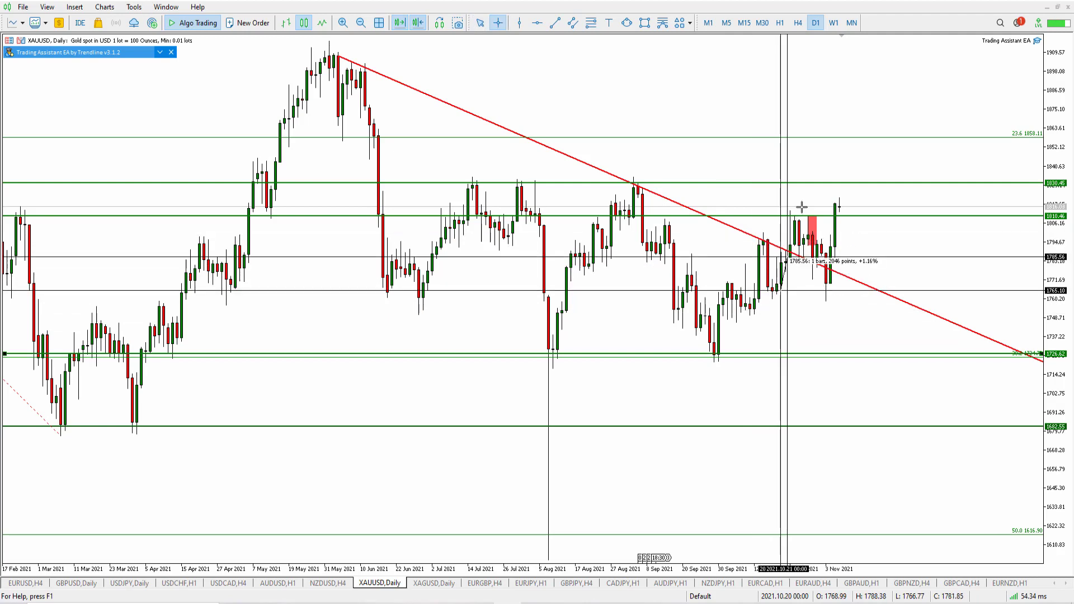
left_click_drag(802, 207, 805, 168)
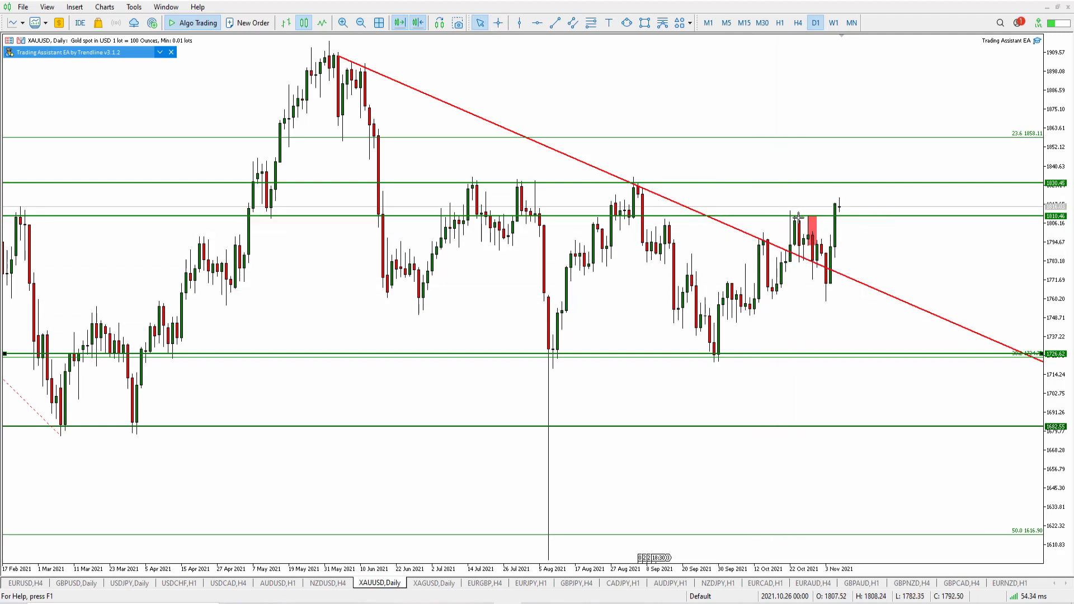
Show XAUUSD on the H4 timeframe and measure from the early-November low up to the red zone below 1810.46
left_click(799, 23)
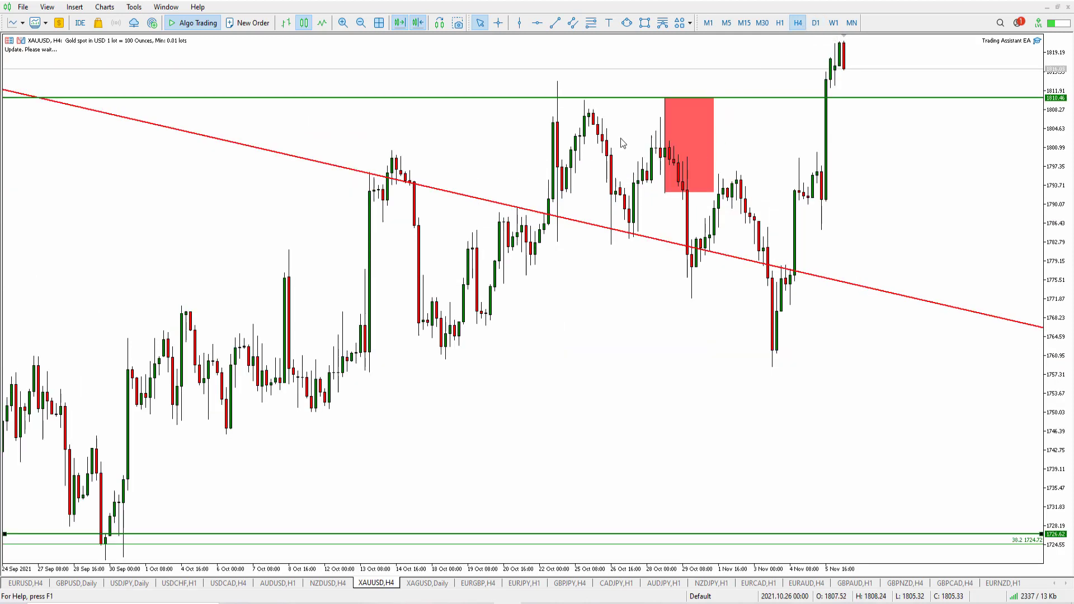
middle_click(647, 220)
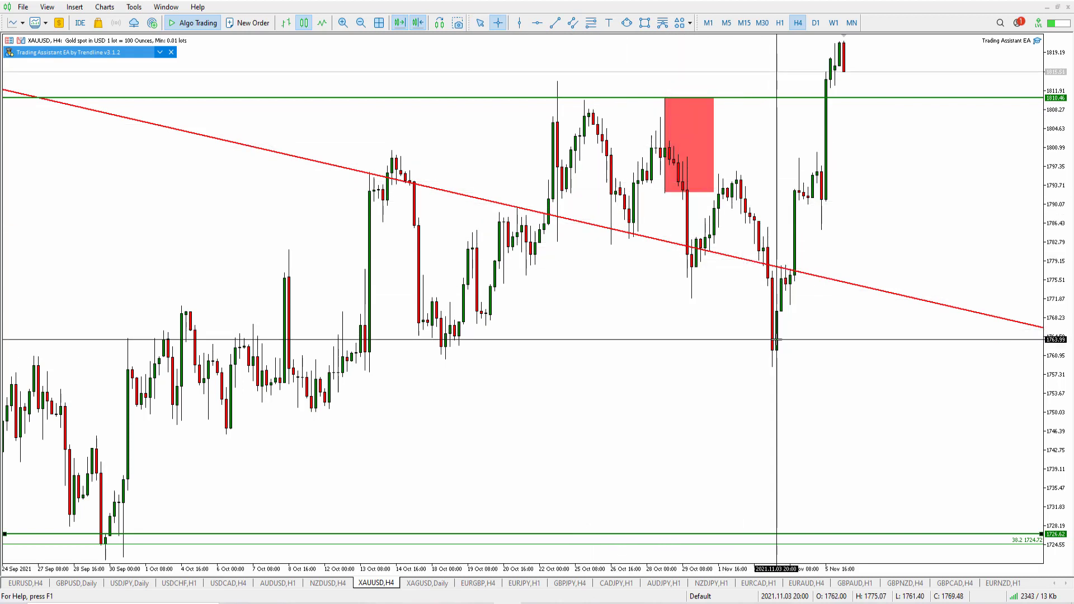
left_click_drag(777, 340, 692, 124)
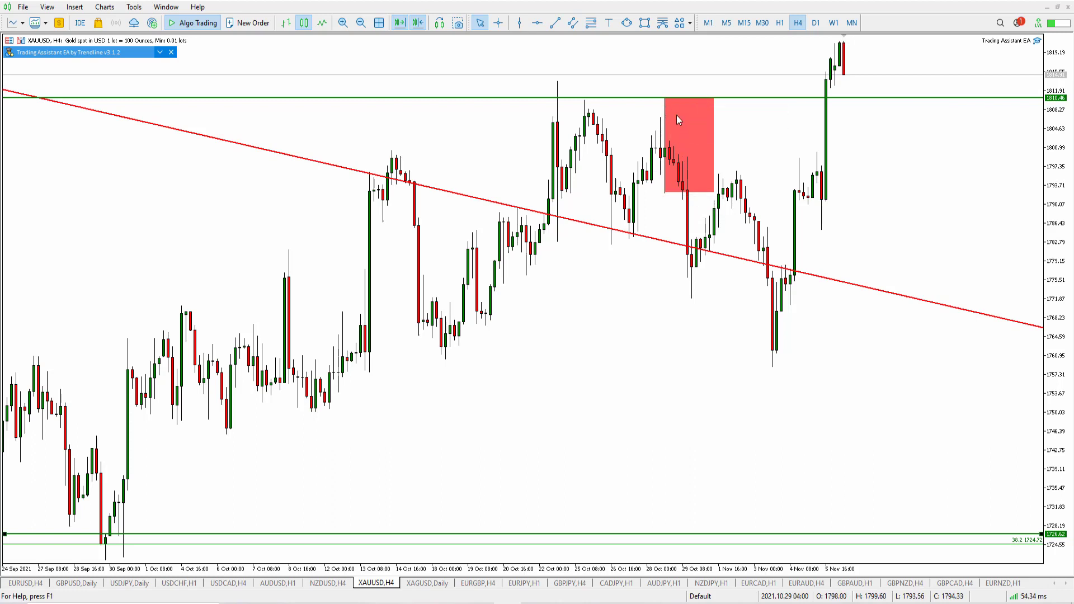
Extend the red zone below the 1810.46 level forward in time beyond the latest H4 candles
double_click(714, 105)
left_click_drag(714, 192, 959, 199)
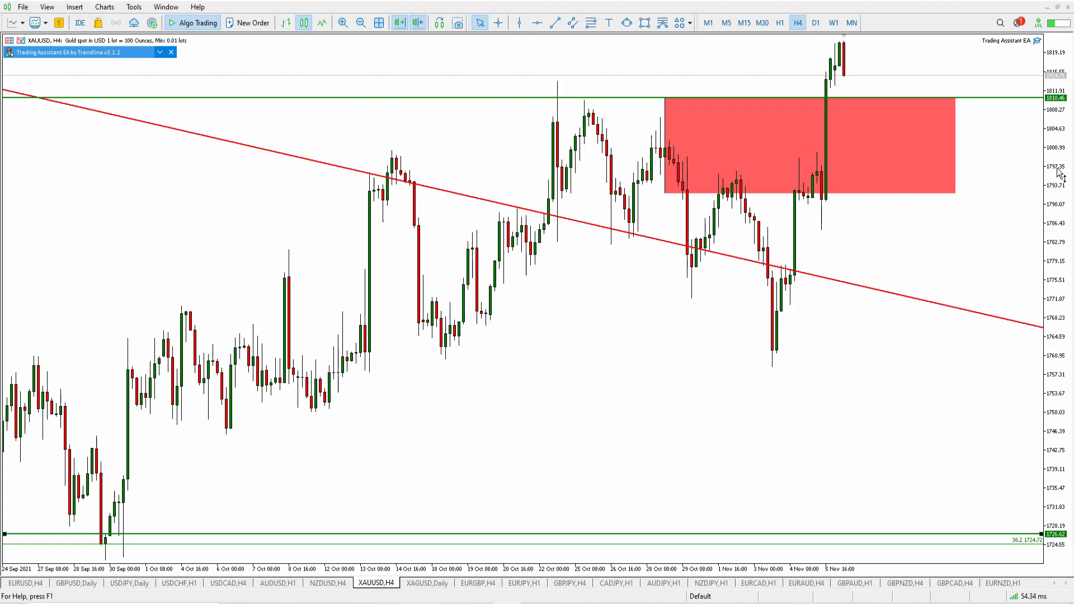
left_click_drag(1063, 175, 1065, 199)
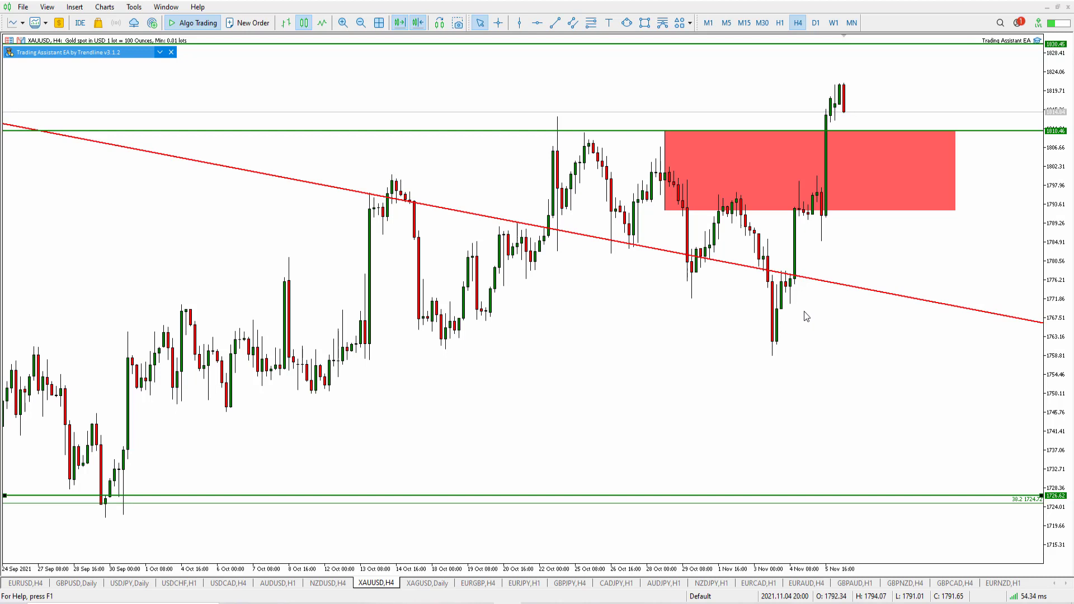
Measure from just below the extended red zone down toward the 1726.62 level on XAUUSD H4
middle_click(837, 218)
left_click_drag(837, 218, 894, 506)
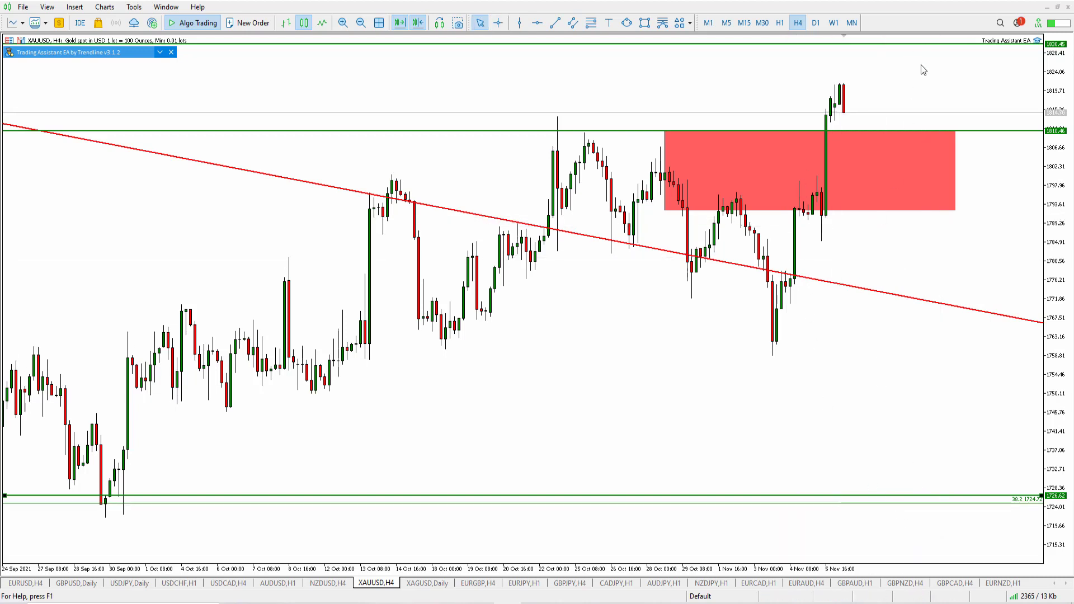
left_click_drag(1057, 70, 1055, 350)
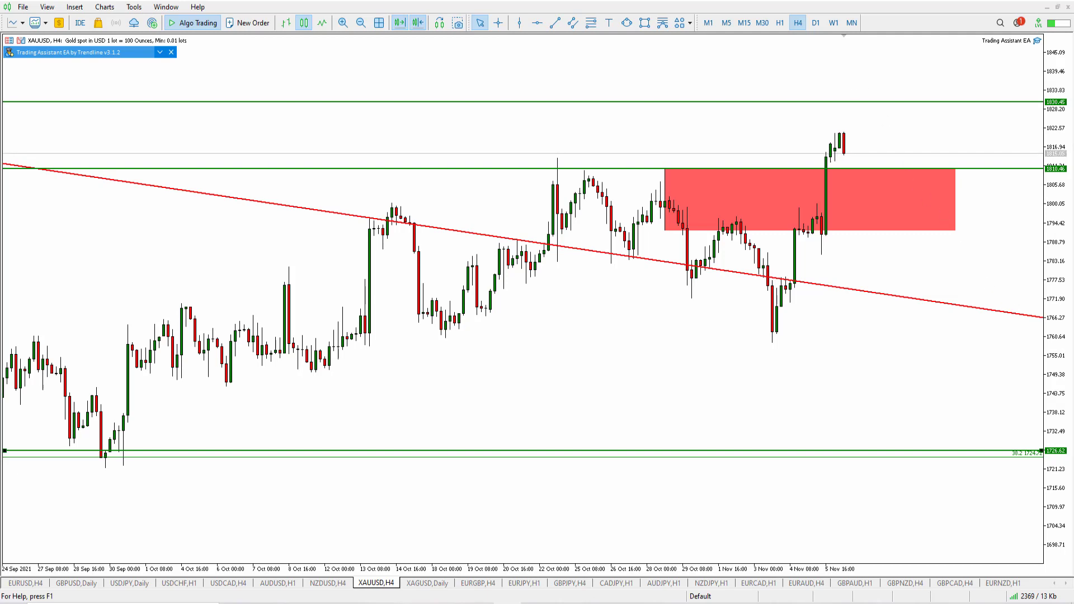
left_click_drag(1056, 107, 1053, 70)
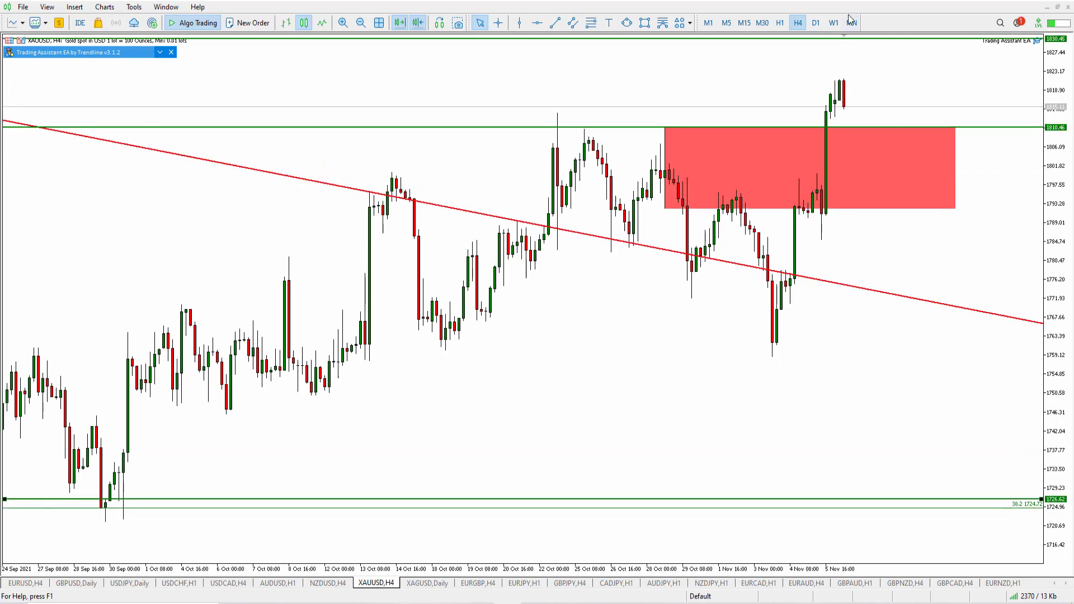
Check the extended zone on the daily XAUUSD chart and measure upward from the current price on H4
left_click(816, 22)
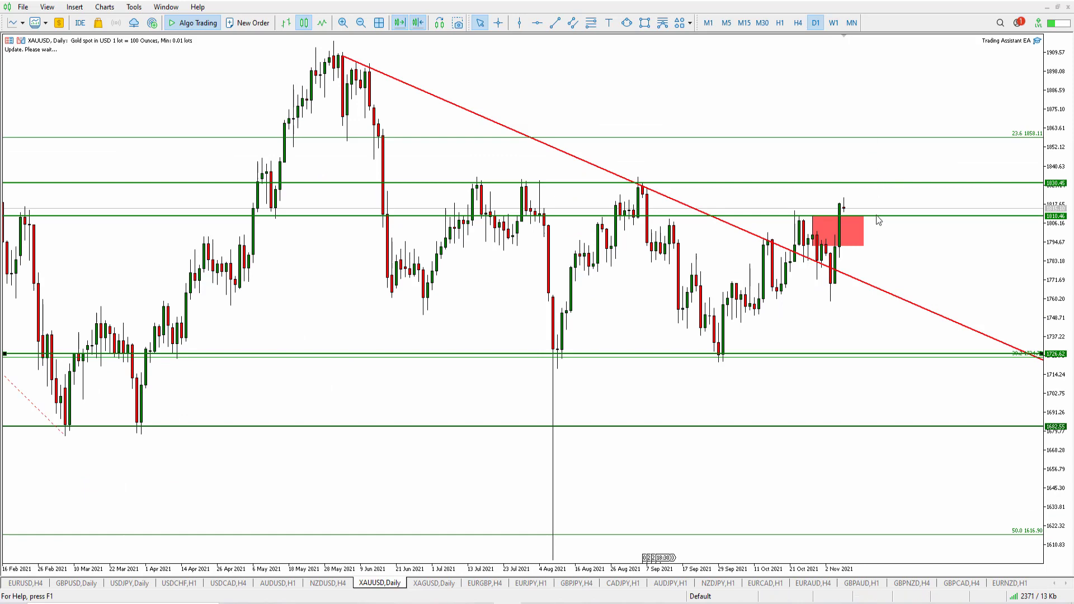
left_click(797, 26)
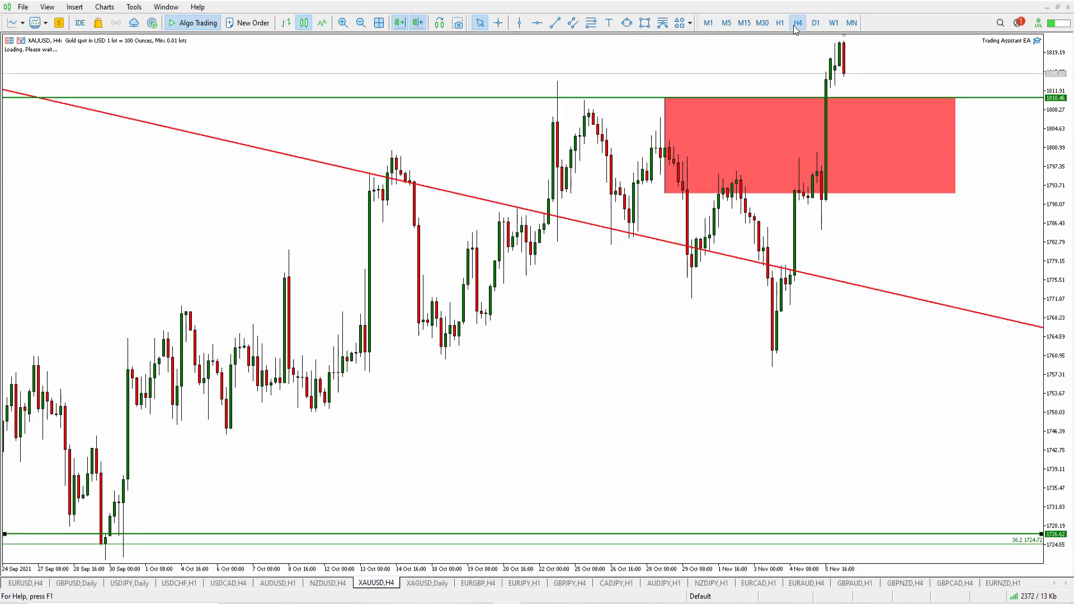
left_click_drag(1052, 75, 1053, 128)
middle_click(1019, 132)
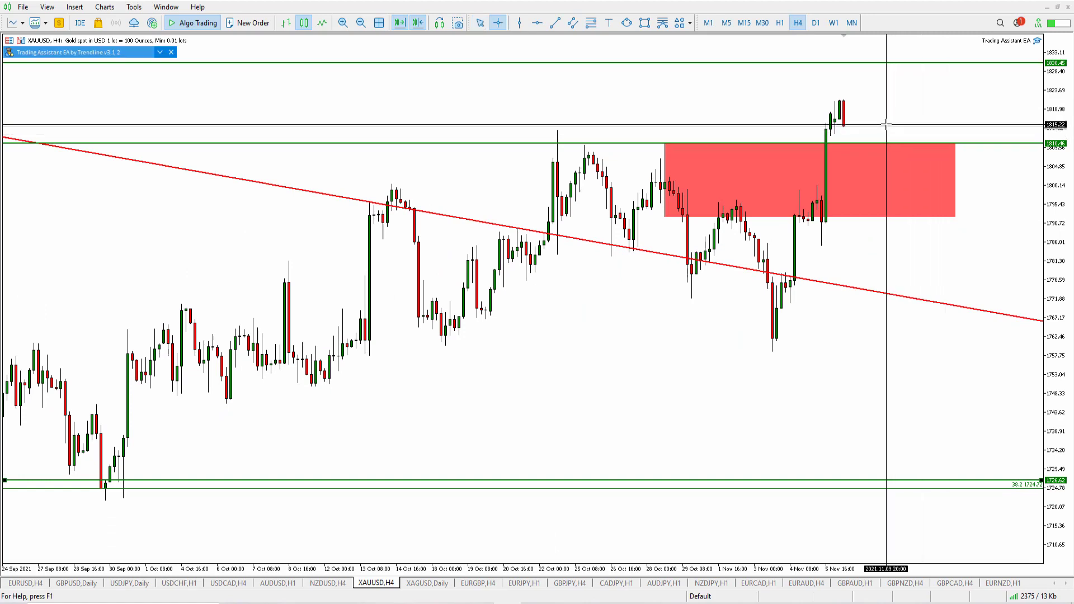
left_click_drag(886, 127, 913, 24)
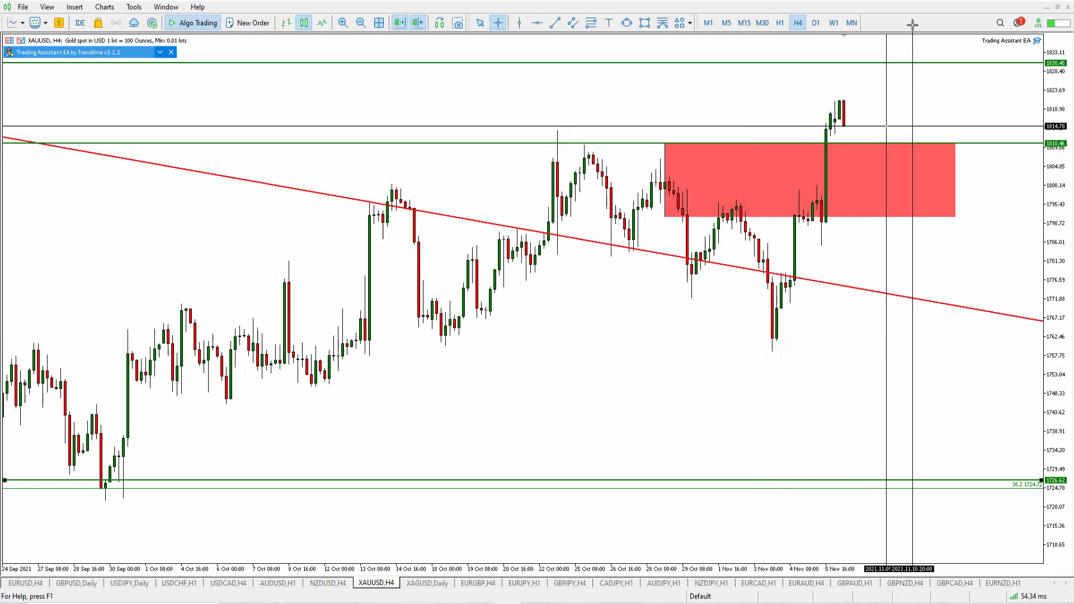
Review the daily XAUUSD chart again and measure on H4 between the current price, the area below the red zone and the 1830.46 level
left_click(816, 27)
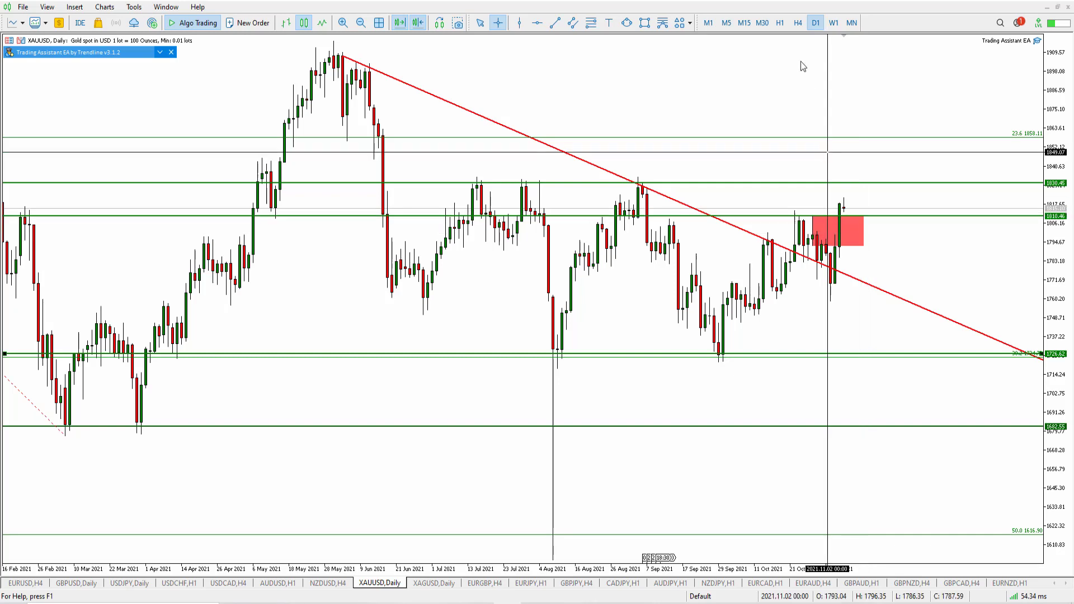
left_click(799, 24)
left_click_drag(1066, 70, 1066, 117)
middle_click(873, 145)
mouse_move(872, 147)
left_mouse_down()
mouse_move(880, 94)
mouse_move(881, 115)
left_mouse_up()
mouse_move(829, 256)
left_mouse_down()
mouse_move(790, 351)
mouse_move(764, 350)
mouse_move(833, 235)
mouse_move(833, 256)
left_mouse_up()
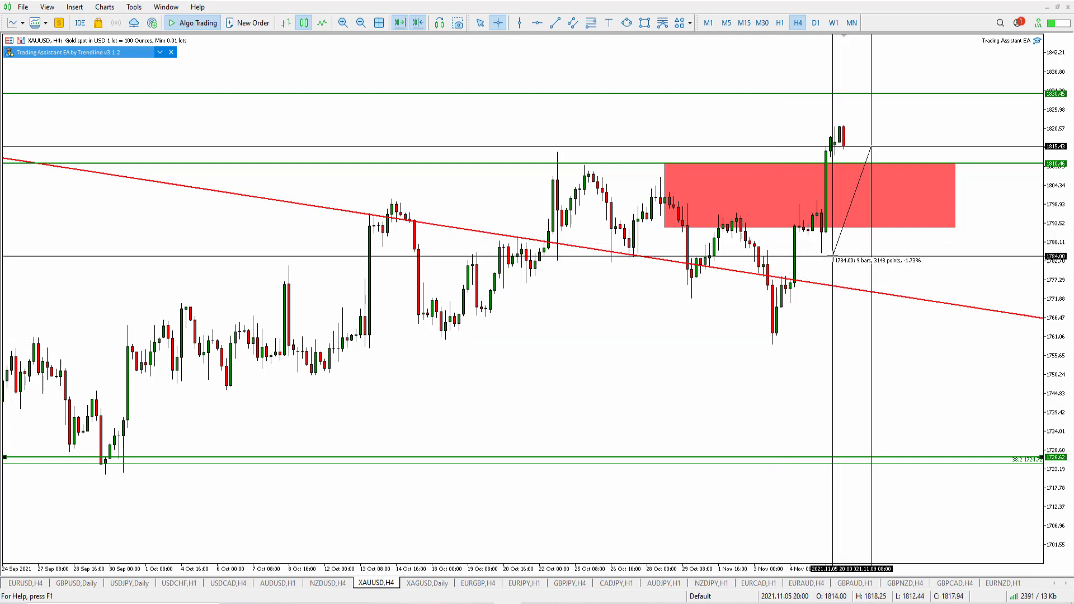
left_click_drag(833, 257, 895, 97)
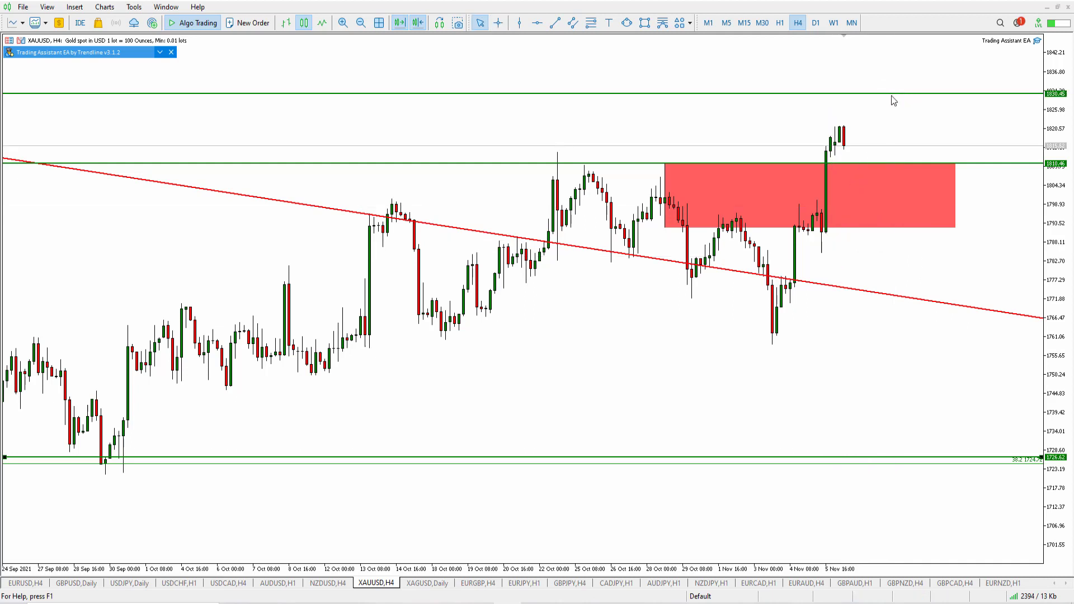
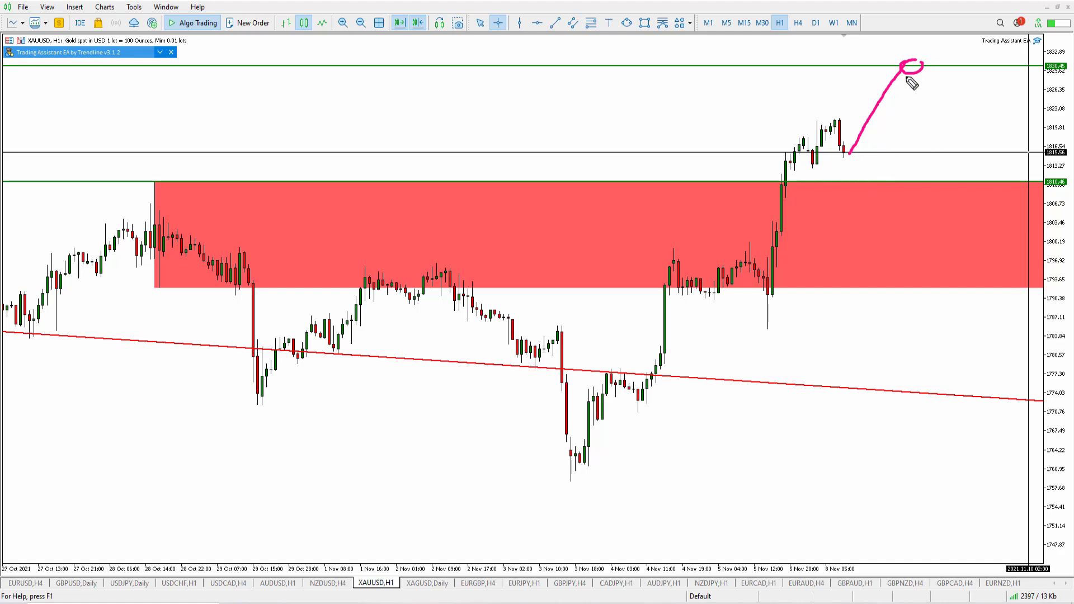
Sketch on XAUUSD H1 a rise to 1830.46, a pullback through 1810.46 into the red zone, and an upward rebound arrow
left_click_drag(851, 168, 920, 66)
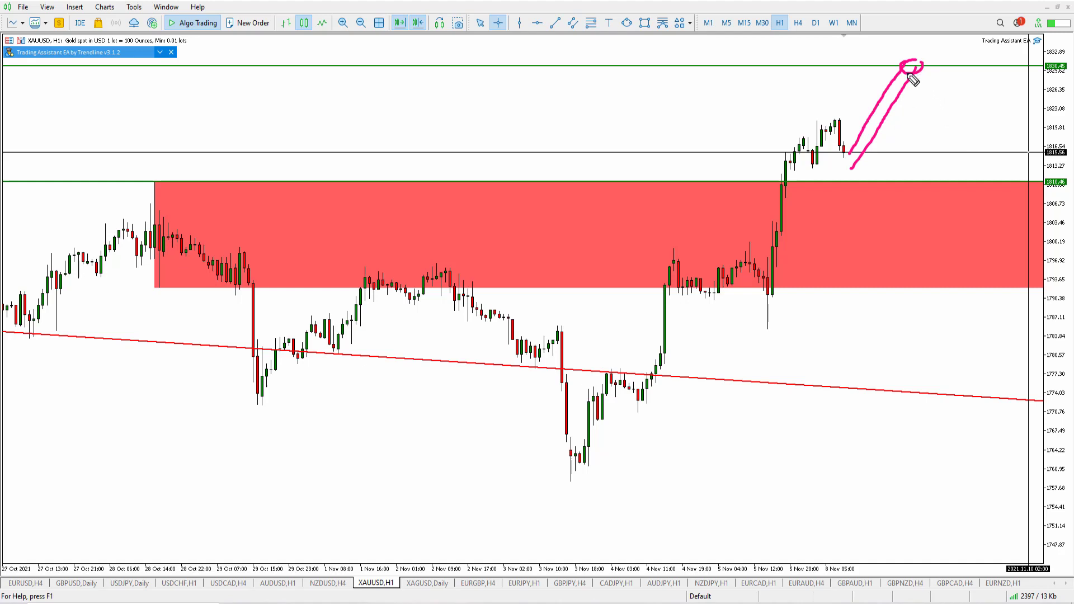
mouse_move(909, 68)
left_mouse_down()
mouse_move(947, 66)
mouse_move(928, 106)
mouse_move(942, 180)
mouse_move(930, 193)
mouse_move(960, 189)
mouse_move(952, 178)
left_mouse_up()
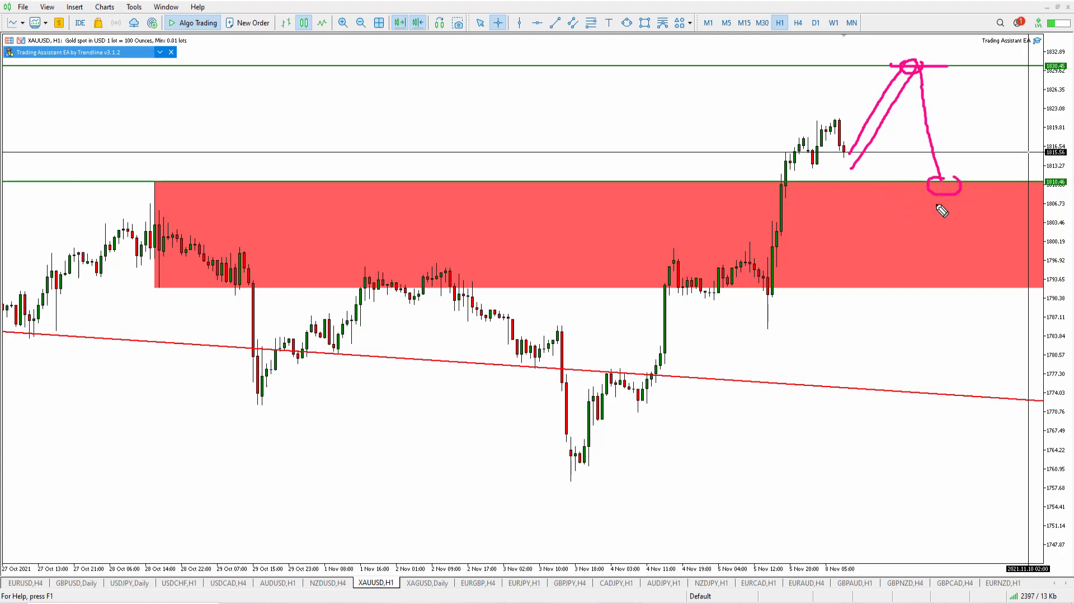
left_click_drag(880, 231, 1012, 243)
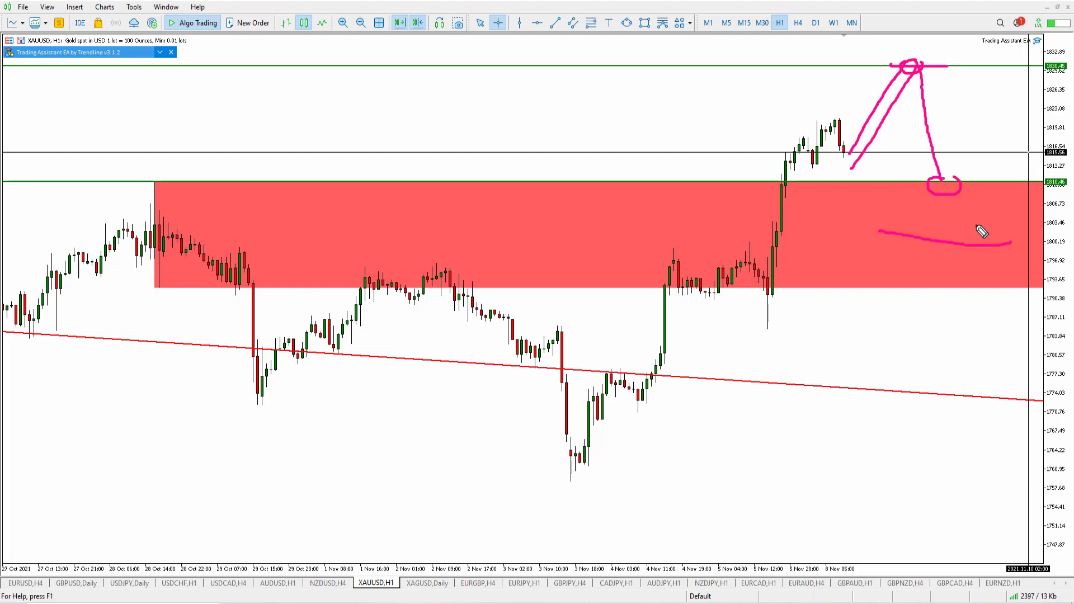
mouse_move(945, 189)
left_mouse_down()
mouse_move(960, 237)
mouse_move(966, 228)
mouse_move(998, 242)
mouse_move(979, 251)
mouse_move(996, 125)
mouse_move(974, 114)
mouse_move(1018, 113)
left_mouse_up()
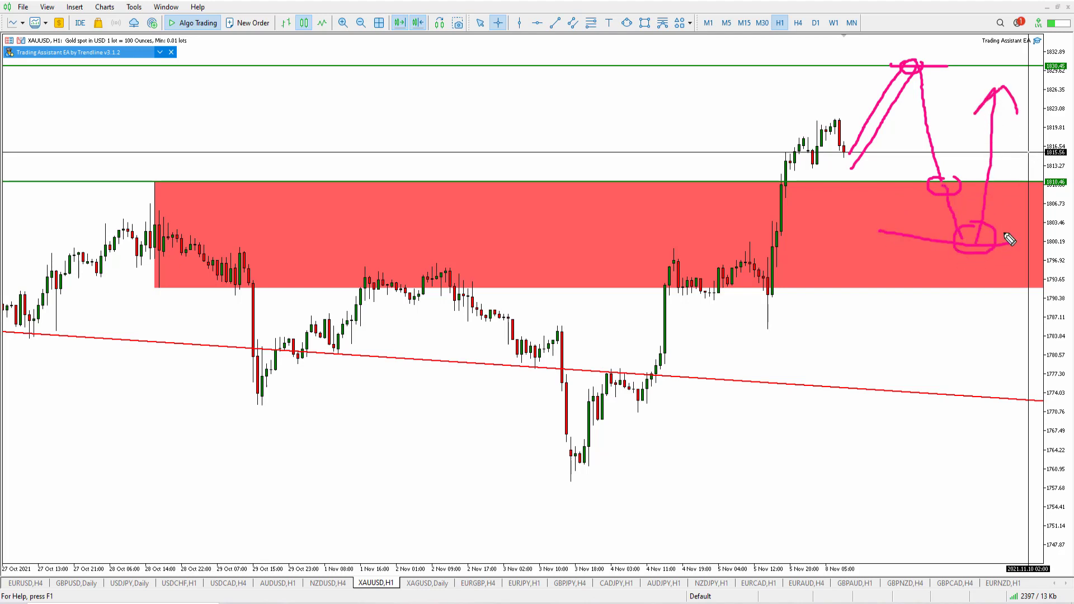
Underline the 5 November and early-November swing lows on XAUUSD H1, and clear all the freehand annotations
left_click_drag(735, 341, 816, 343)
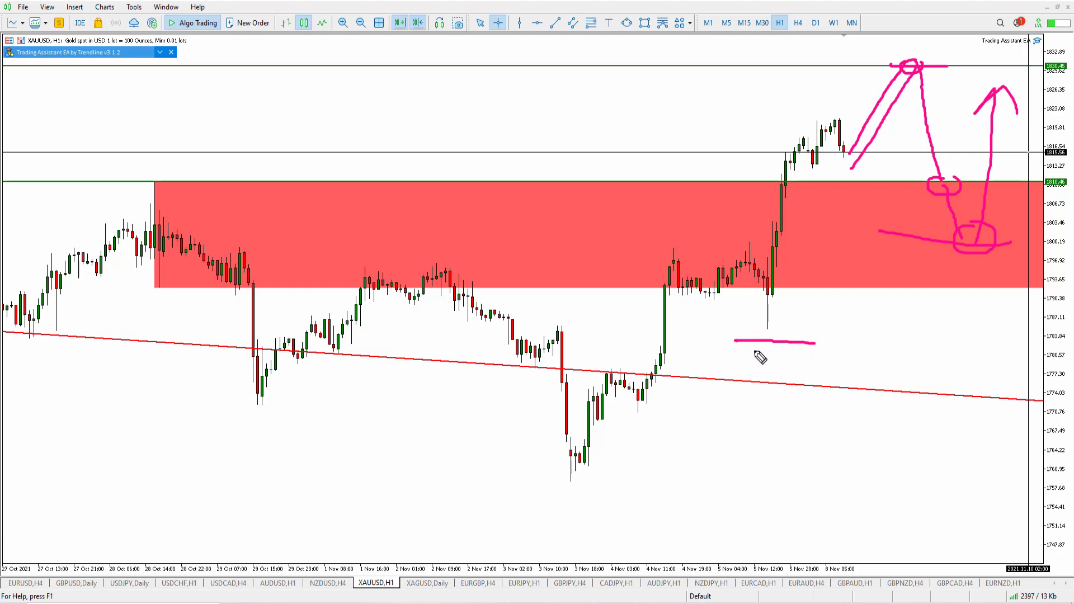
left_click_drag(548, 491, 617, 487)
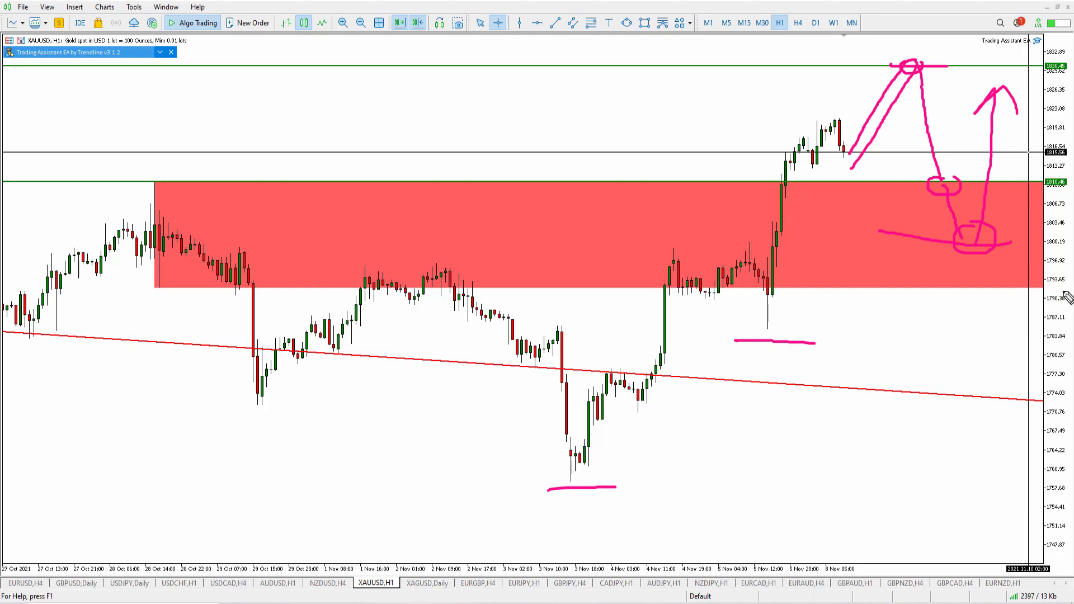
key("ctrl+z")
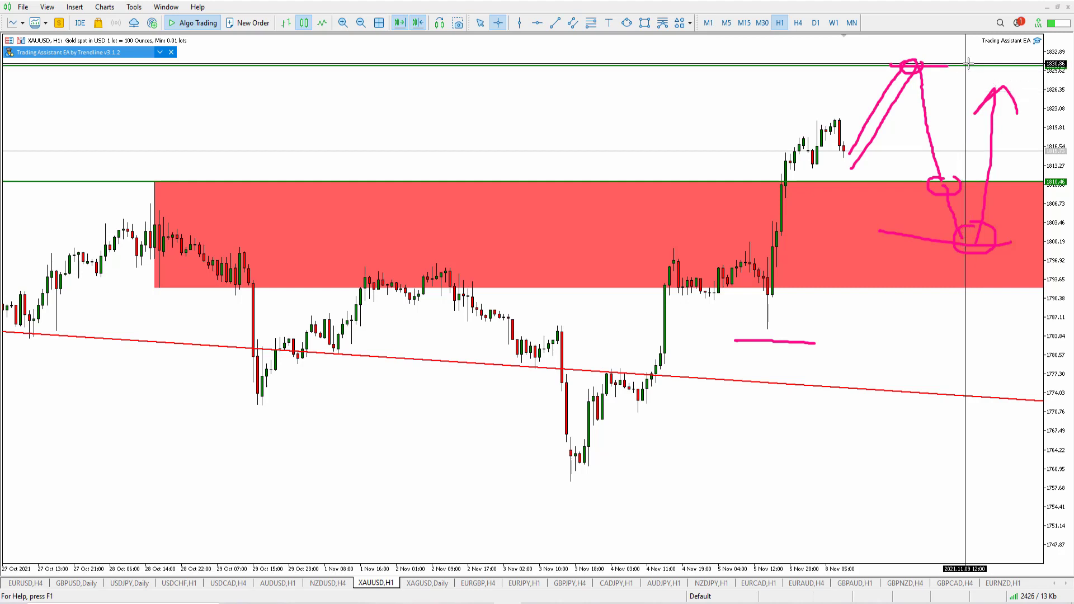
key("Escape")
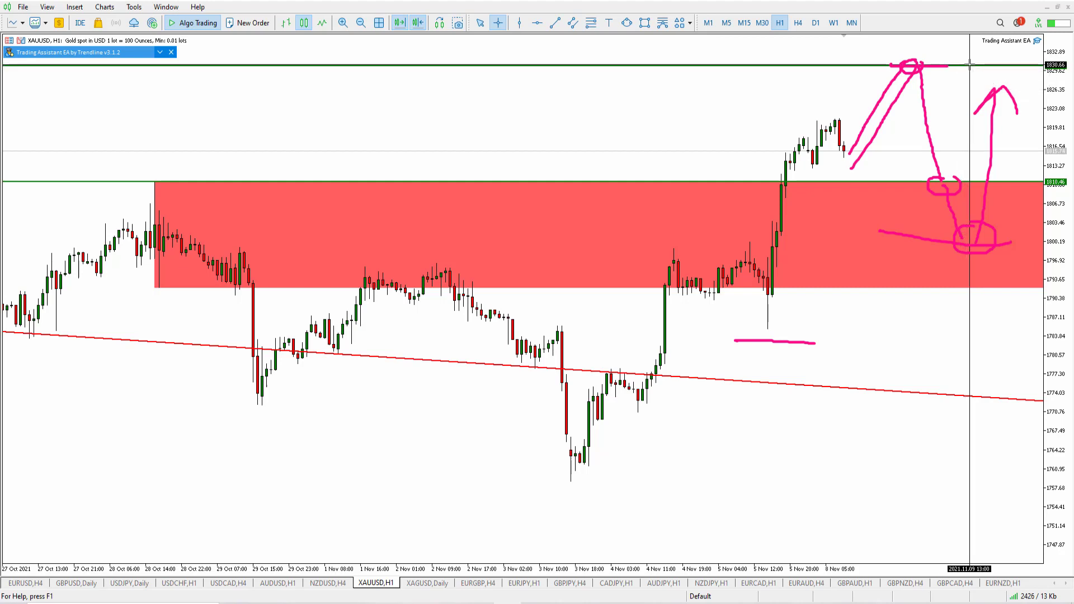
key("e")
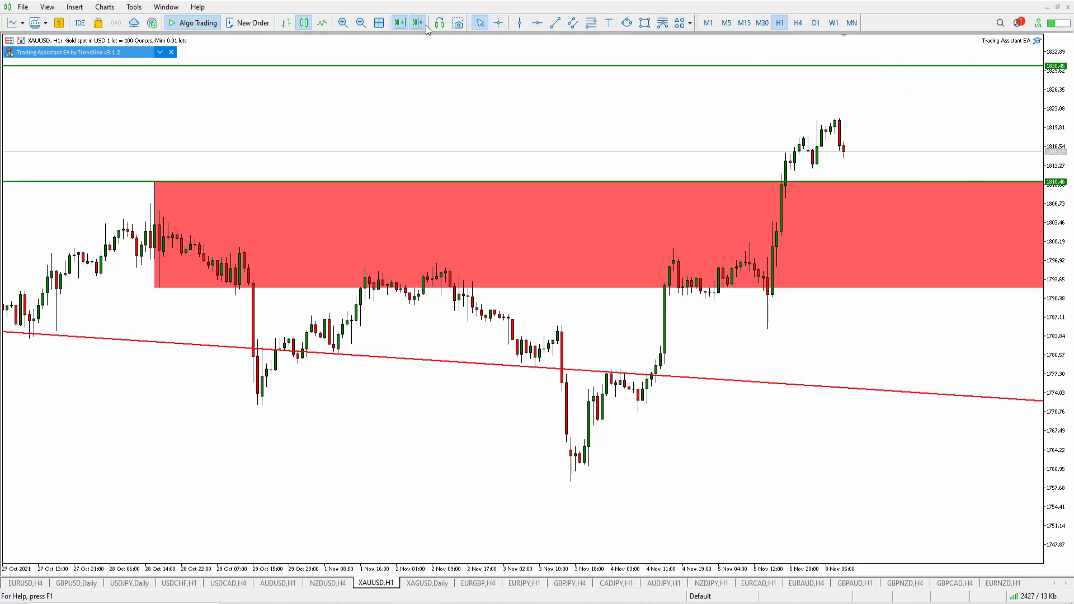
Review XAUUSD H1 with history back to mid-October, and bring up the EURUSD H4 chart
left_click(360, 23)
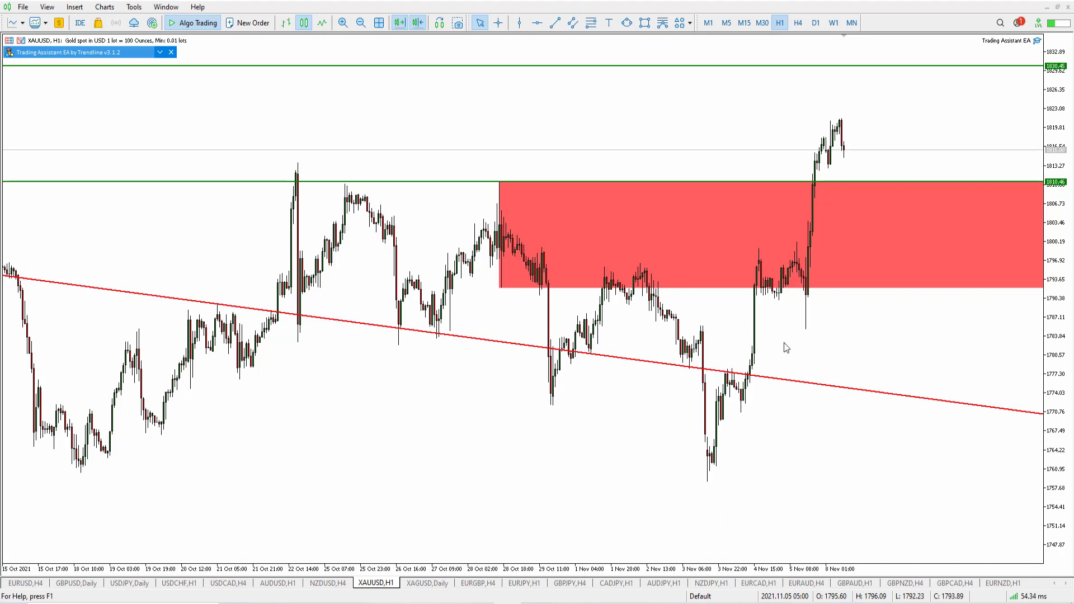
left_click_drag(784, 343, 845, 340)
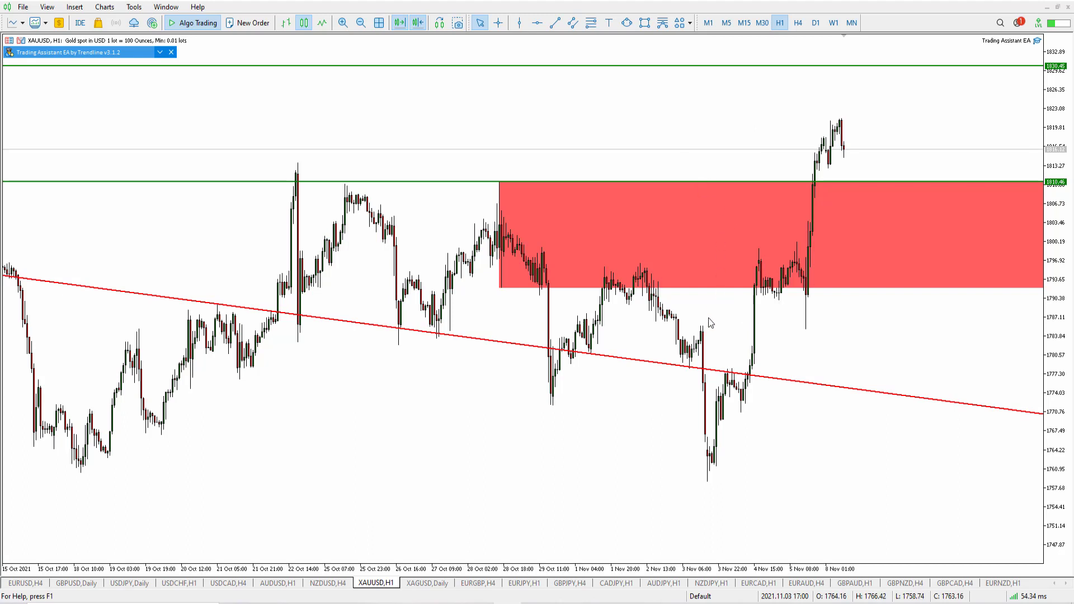
left_click(24, 583)
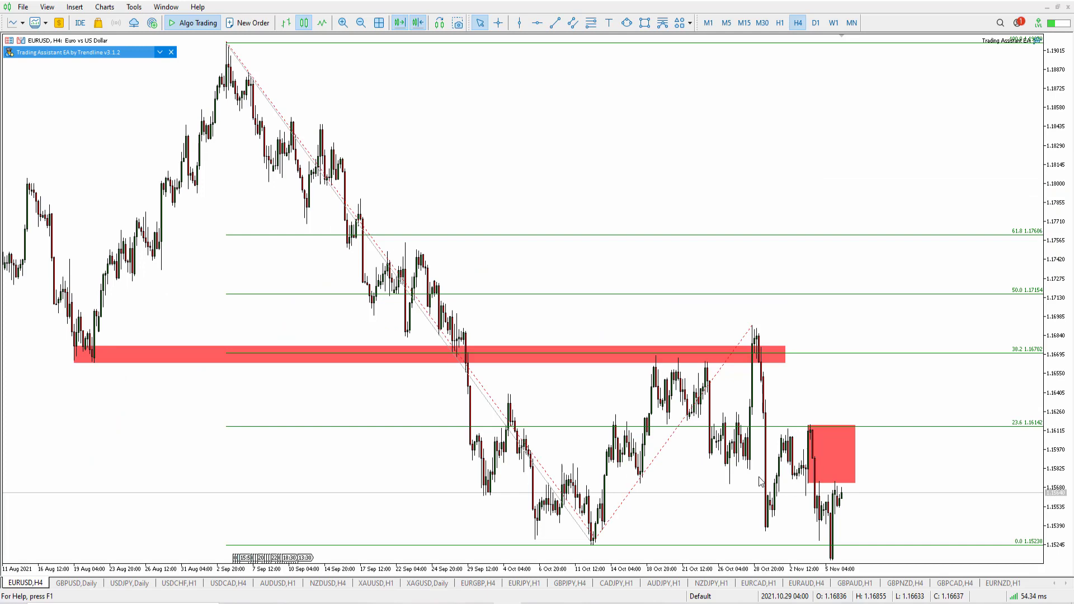
Open the USDJPY chart on the H4 timeframe and measure upward from the latest candle above the 113.403 level
left_click(137, 584)
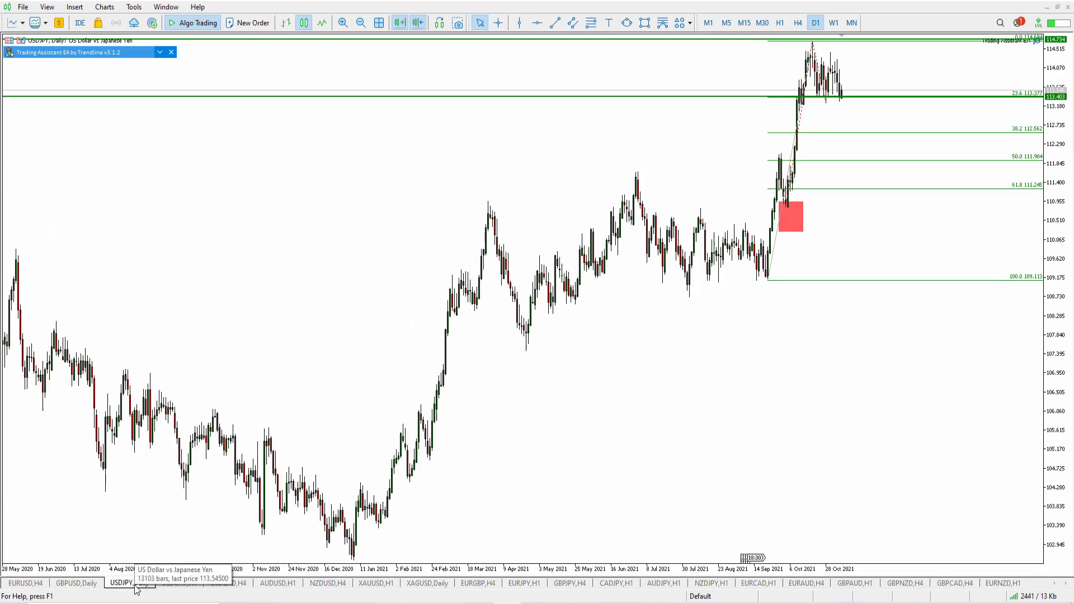
left_click(798, 22)
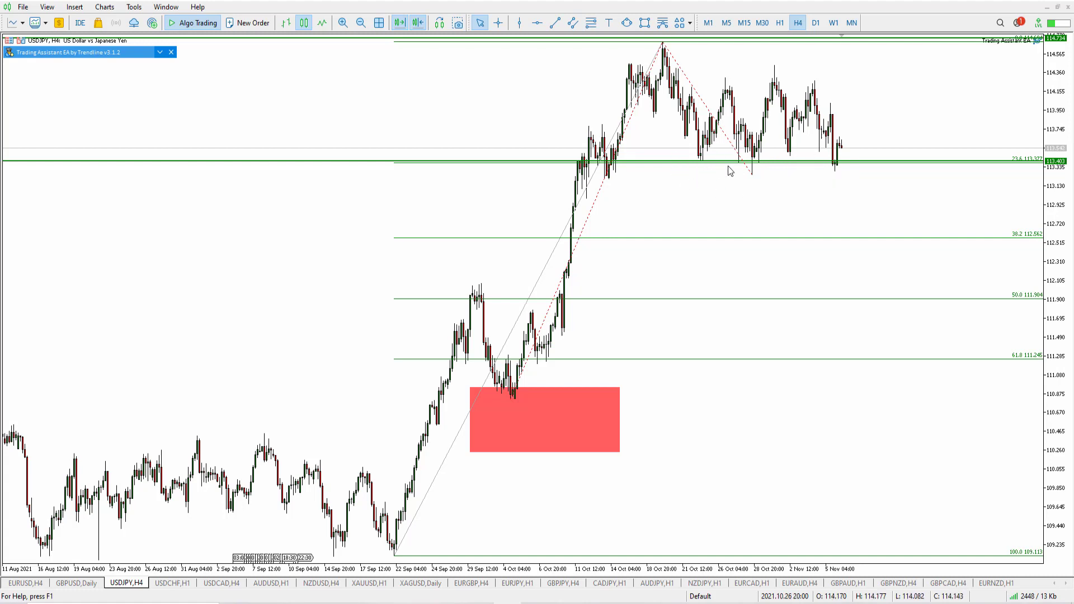
middle_click(846, 151)
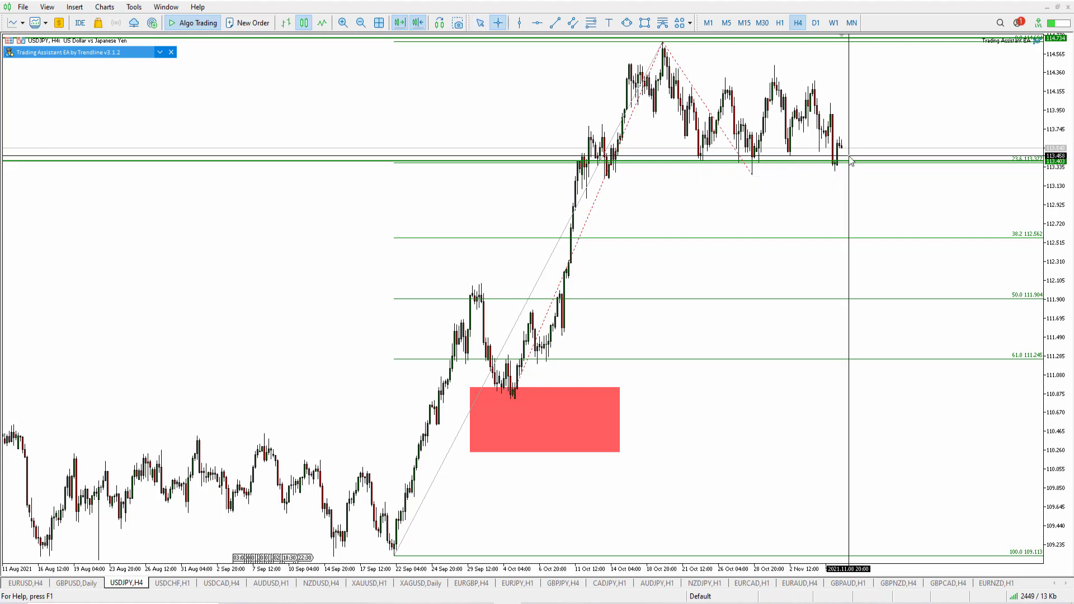
left_click_drag(846, 151, 907, 88)
left_click(907, 88)
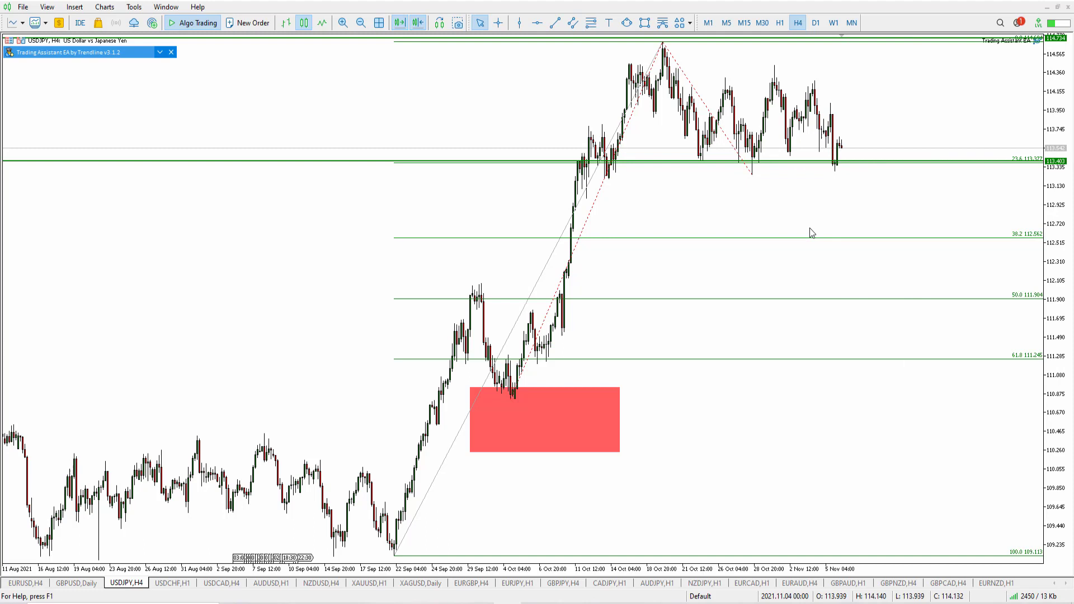